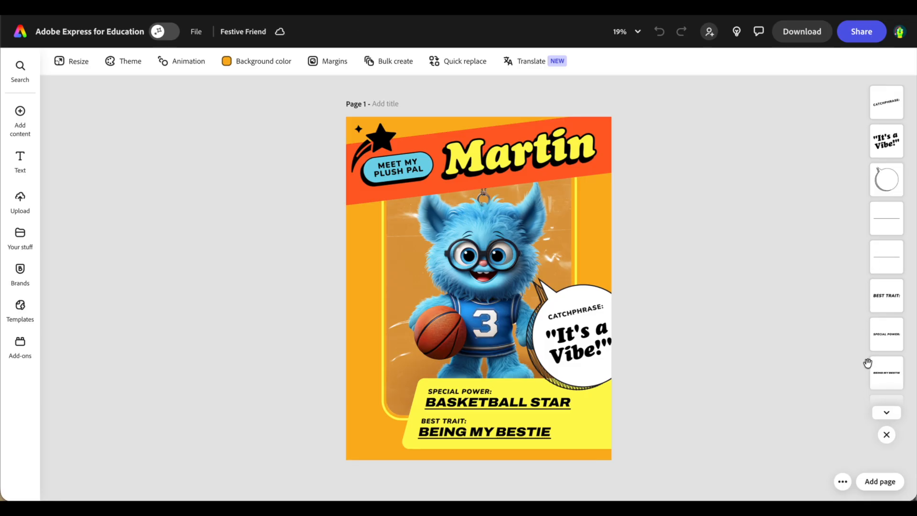
Select the blue monster picture and open Generate image for it.
{"action": "scroll", "coordinate": [868, 365], "scroll_direction": "down", "scroll_amount": 10}
{"action": "scroll", "coordinate": [867, 364], "scroll_direction": "down", "scroll_amount": 5}
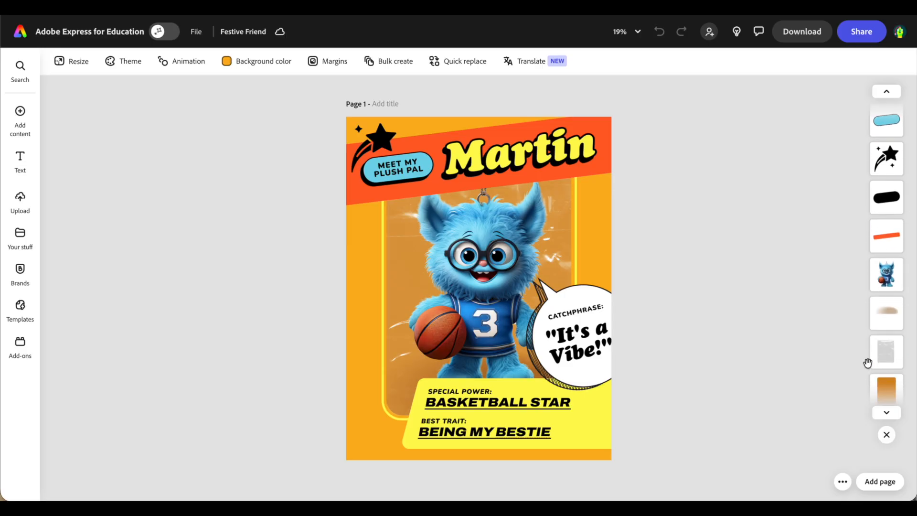
{"action": "left_click", "coordinate": [479, 230]}
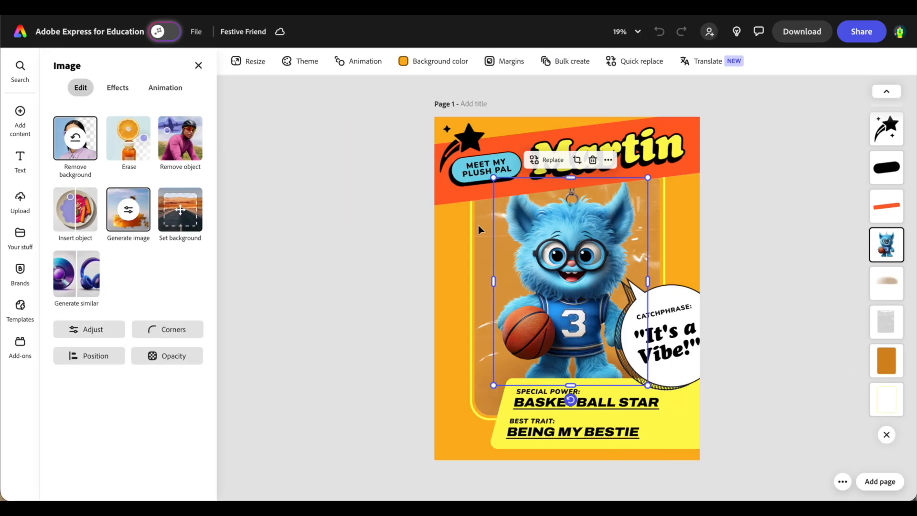
{"action": "left_click", "coordinate": [128, 211]}
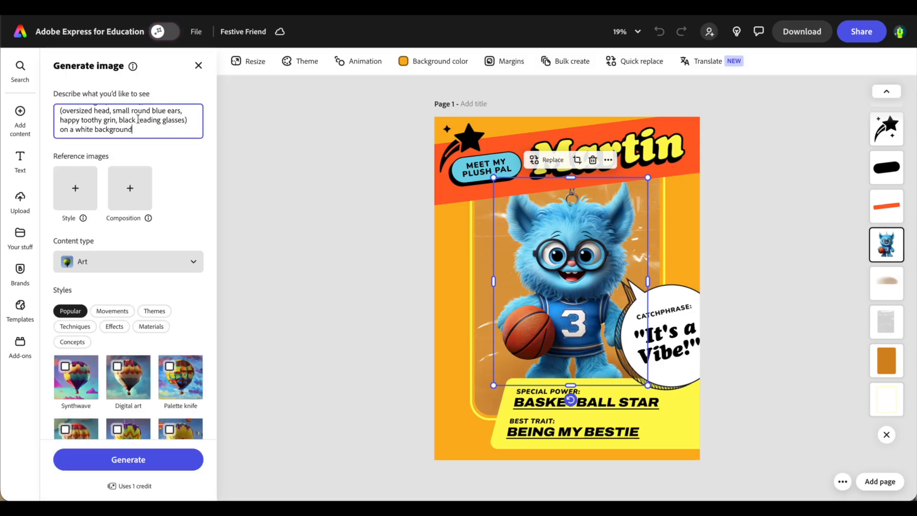
{"action": "scroll", "coordinate": [138, 118], "scroll_direction": "up", "scroll_amount": 2}
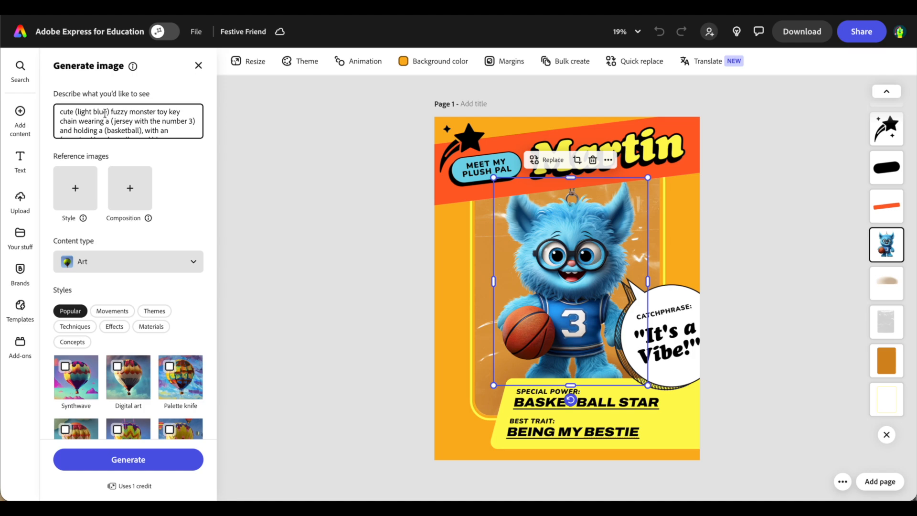
Rewrite the prompt as a green Grinch-style Christmas decoration wearing a Santa hat and jacket.
{"action": "type", "text": "green"}
{"action": "double_click", "coordinate": [149, 112]}
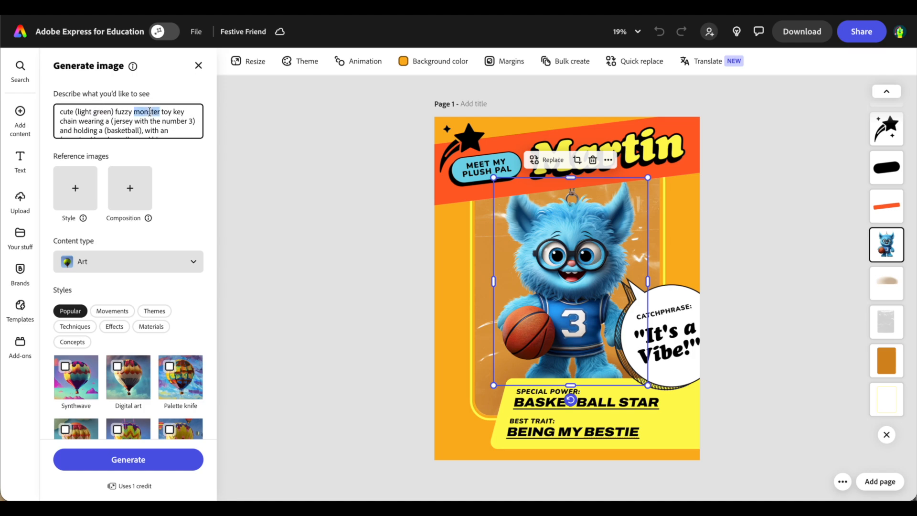
{"action": "left_click", "coordinate": [138, 113]}
{"action": "left_click_drag", "start_coordinate": [135, 113], "coordinate": [78, 123]}
{"action": "type", "text": "Grinch-style "}
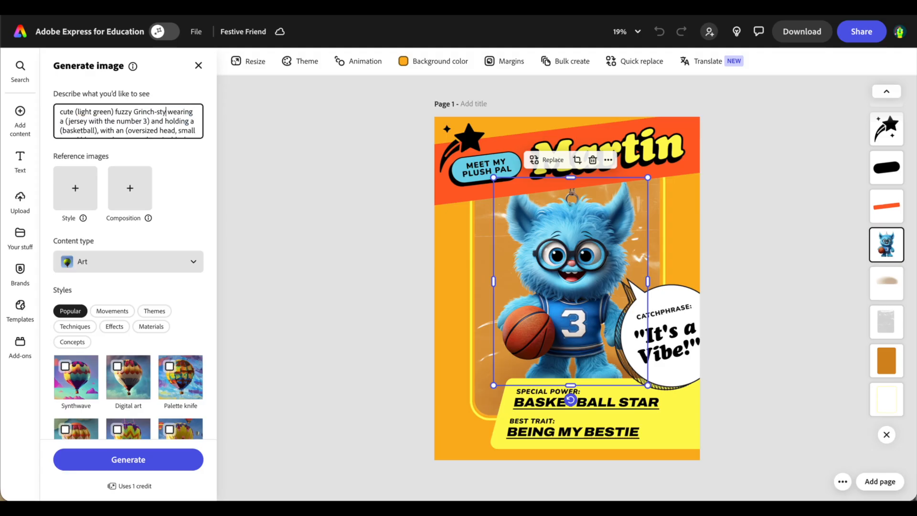
{"action": "type", "text": "Christmas decoration"}
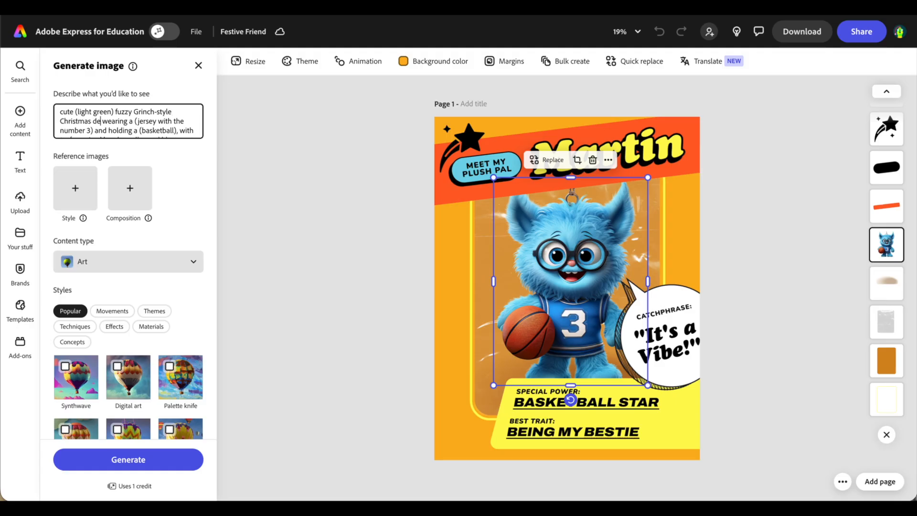
{"action": "left_click_drag", "start_coordinate": [163, 121], "coordinate": [118, 130]}
{"action": "type", "text": "Santa hat and jacket"}
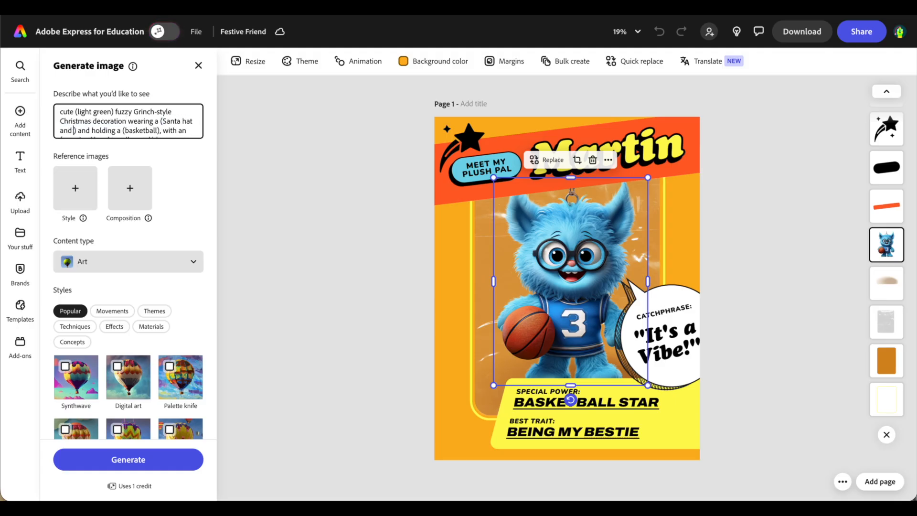
Change the prompt to a present, pointy green ears and a grumpy looking frown.
{"action": "double_click", "coordinate": [159, 131]}
{"action": "type", "text": "present"}
{"action": "double_click", "coordinate": [140, 122]}
{"action": "type", "text": "pointy"}
{"action": "double_click", "coordinate": [160, 118]}
{"action": "type", "text": "green"}
{"action": "left_click_drag", "start_coordinate": [118, 120], "coordinate": [60, 121]}
{"action": "type", "text": "grumpy looking frown) on a white background"}
{"action": "scroll", "coordinate": [146, 122], "scroll_direction": "up", "scroll_amount": 3}
{"action": "scroll", "coordinate": [146, 122], "scroll_direction": "down", "scroll_amount": 3}
Generate Grinch images, place the third result on the card, and move it two layers back.
{"action": "left_click", "coordinate": [94, 456]}
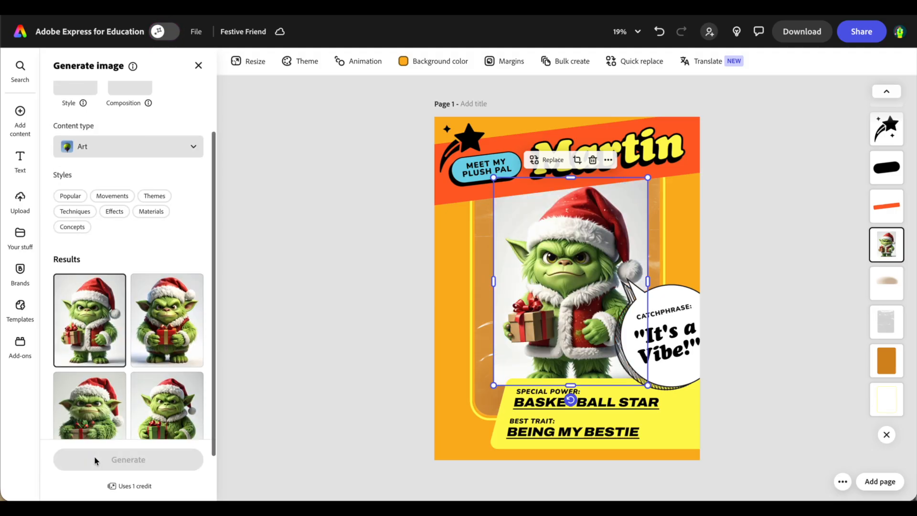
{"action": "scroll", "coordinate": [117, 417], "scroll_direction": "down", "scroll_amount": 2}
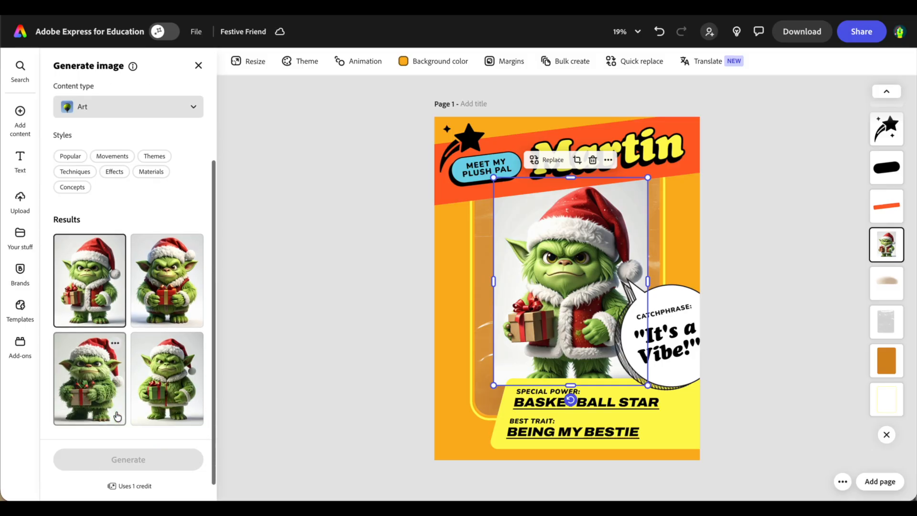
{"action": "left_click", "coordinate": [93, 366]}
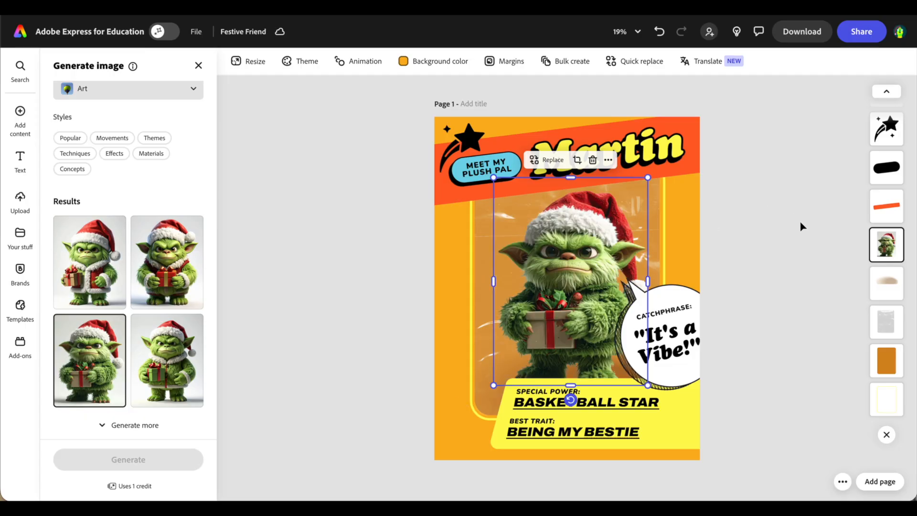
{"action": "left_click_drag", "start_coordinate": [882, 241], "coordinate": [880, 315]}
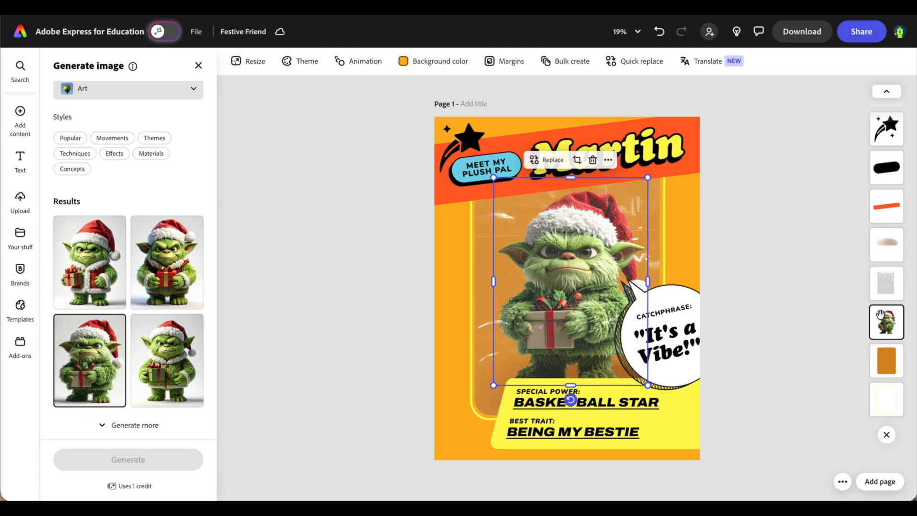
Delete the yellow box behind the trait text.
{"action": "left_click", "coordinate": [762, 285]}
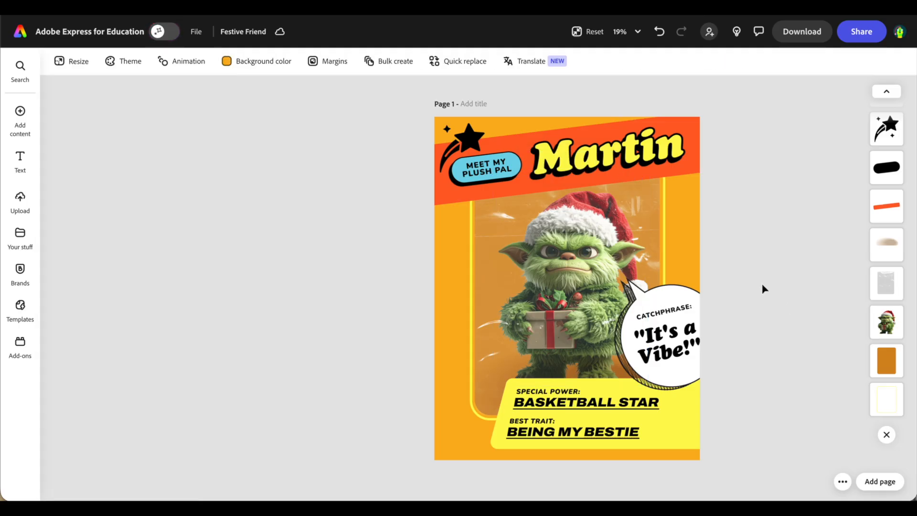
{"action": "left_click", "coordinate": [601, 385]}
{"action": "key", "text": "Delete"}
{"action": "scroll", "coordinate": [879, 352], "scroll_direction": "down", "scroll_amount": 2}
{"action": "key", "text": "ctrl+z"}
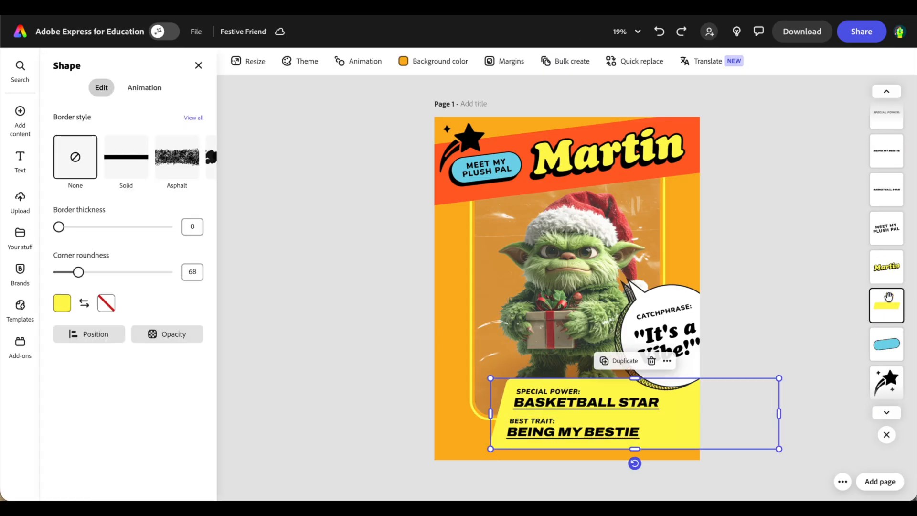
{"action": "key", "text": "Delete"}
Delete the BASKETBALL STAR, BEING MY BESTIE, SPECIAL POWER: and BEST TRAIT: text boxes.
{"action": "left_click", "coordinate": [892, 190]}
{"action": "key", "text": "Delete"}
{"action": "left_click", "coordinate": [889, 160]}
{"action": "key", "text": "Delete"}
{"action": "scroll", "coordinate": [890, 145], "scroll_direction": "up", "scroll_amount": 2}
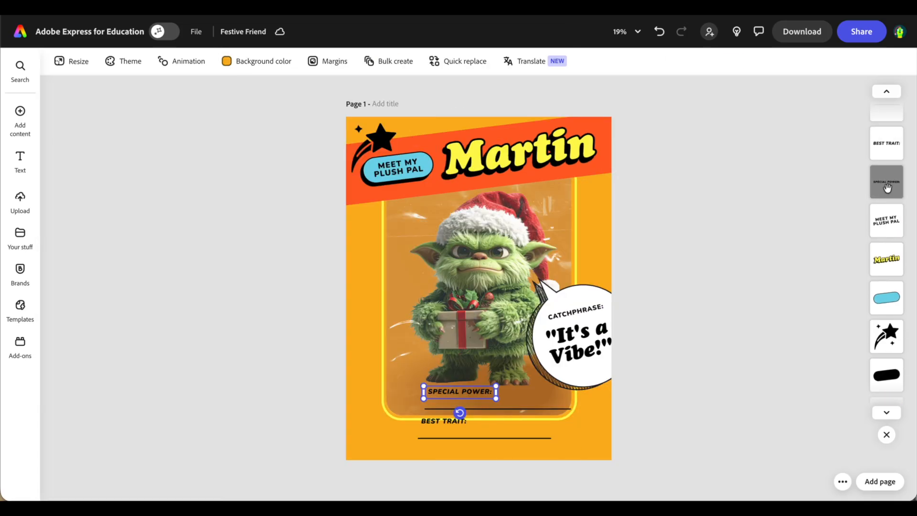
{"action": "left_click", "coordinate": [887, 188]}
{"action": "key", "text": "Delete"}
{"action": "left_click", "coordinate": [889, 157]}
{"action": "key", "text": "Delete"}
Delete both underlines below the picture.
{"action": "left_click", "coordinate": [514, 408]}
{"action": "key", "text": "Delete"}
{"action": "left_click", "coordinate": [499, 437]}
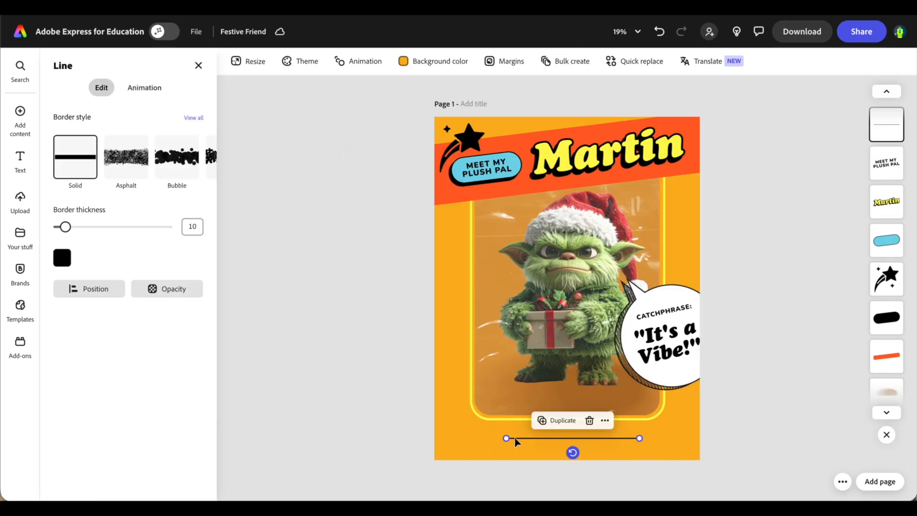
{"action": "key", "text": "Delete"}
{"action": "left_click", "coordinate": [483, 170]}
Retype the badge label as 'MY FESTIVE FRIEND' with FRIEND on a second line.
{"action": "triple_click", "coordinate": [483, 170]}
{"action": "key", "text": "super+a"}
{"action": "type", "text": "MY"}
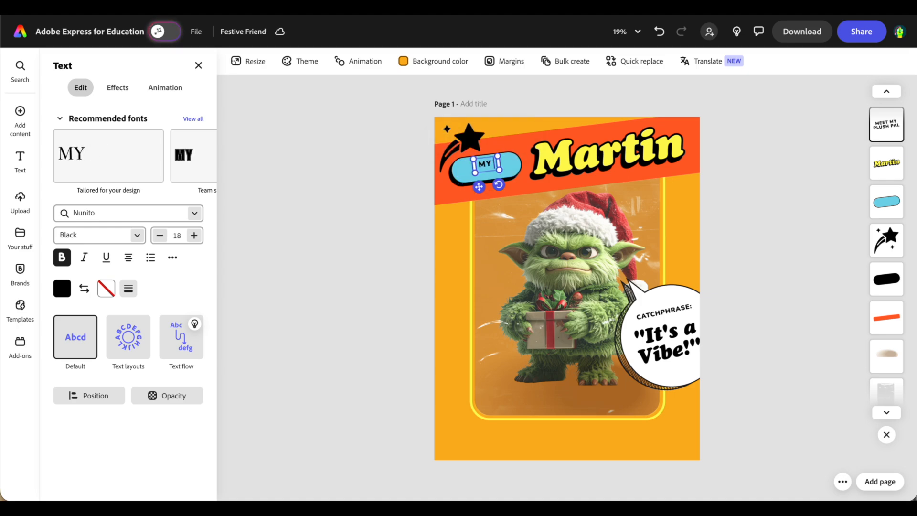
{"action": "type", "text": " FESTIVE FRIEND"}
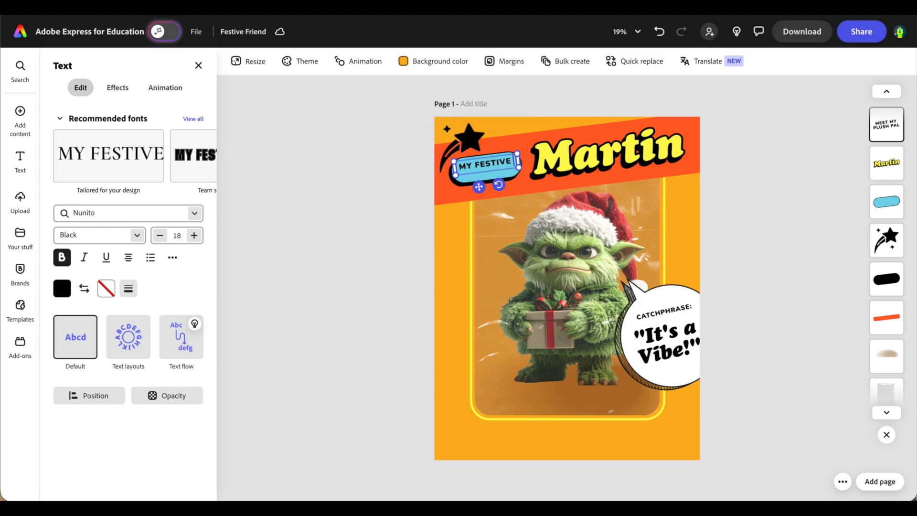
{"action": "left_click", "coordinate": [497, 162]}
{"action": "key", "text": "Return"}
{"action": "left_click", "coordinate": [402, 195]}
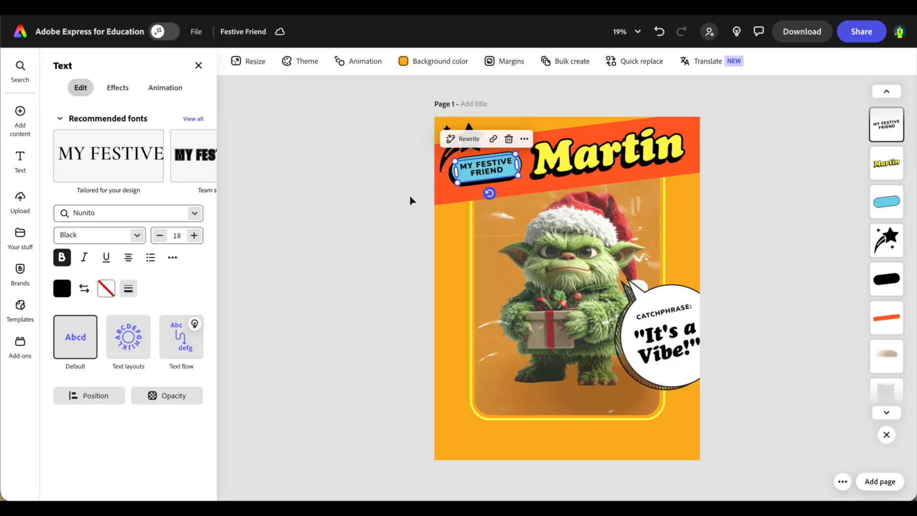
{"action": "left_click", "coordinate": [877, 203]}
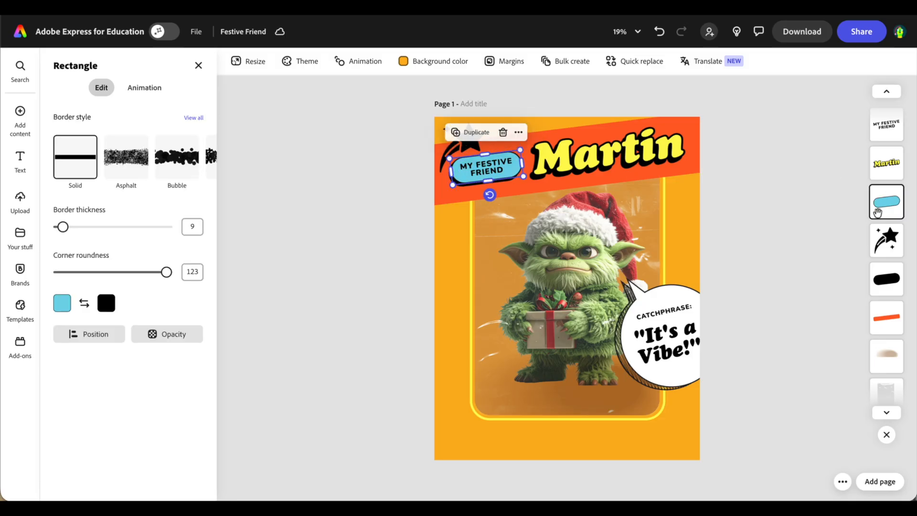
Undo the last action and replace the title word 'Martin' with 'Grinch'.
{"action": "key", "text": "ctrl+z"}
{"action": "double_click", "coordinate": [605, 154]}
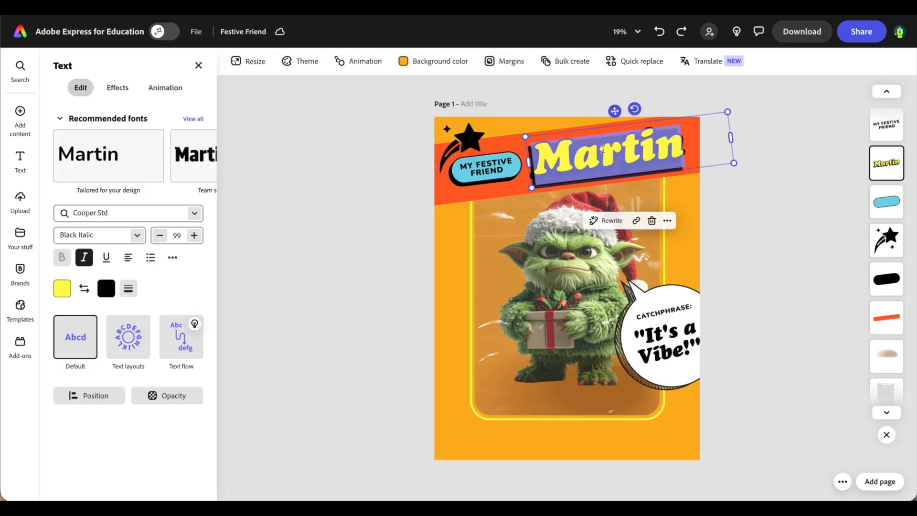
{"action": "type", "text": "Grinch"}
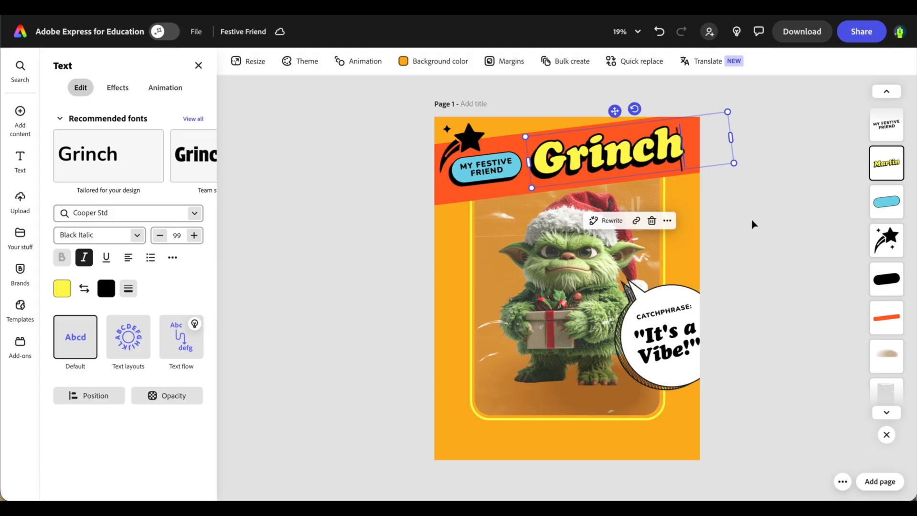
{"action": "key", "text": "Escape"}
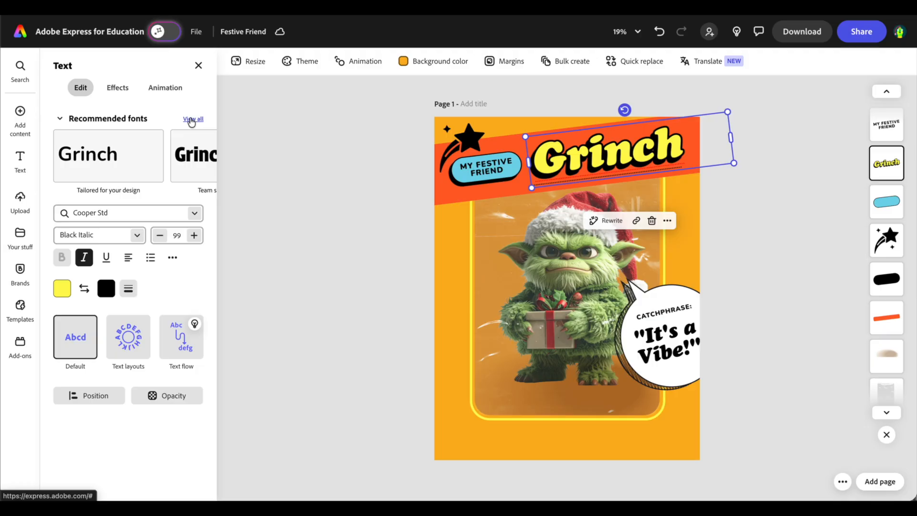
Set the Grinch title's font to Patriot Black.
{"action": "left_click", "coordinate": [195, 213]}
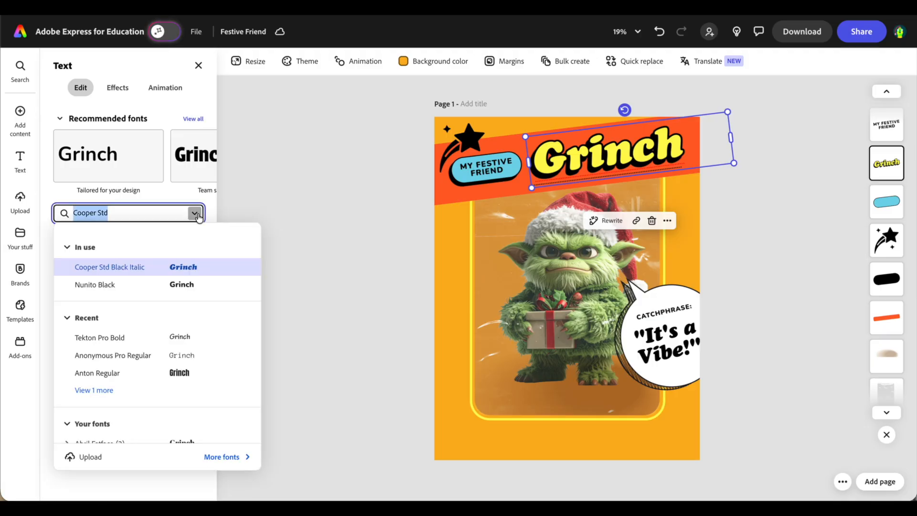
{"action": "scroll", "coordinate": [160, 410], "scroll_direction": "down", "scroll_amount": 10}
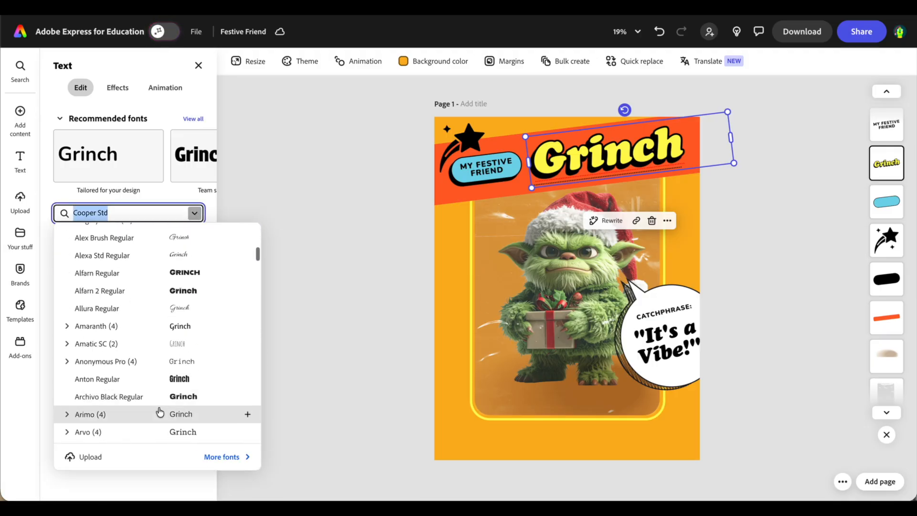
{"action": "scroll", "coordinate": [159, 412], "scroll_direction": "down", "scroll_amount": 5}
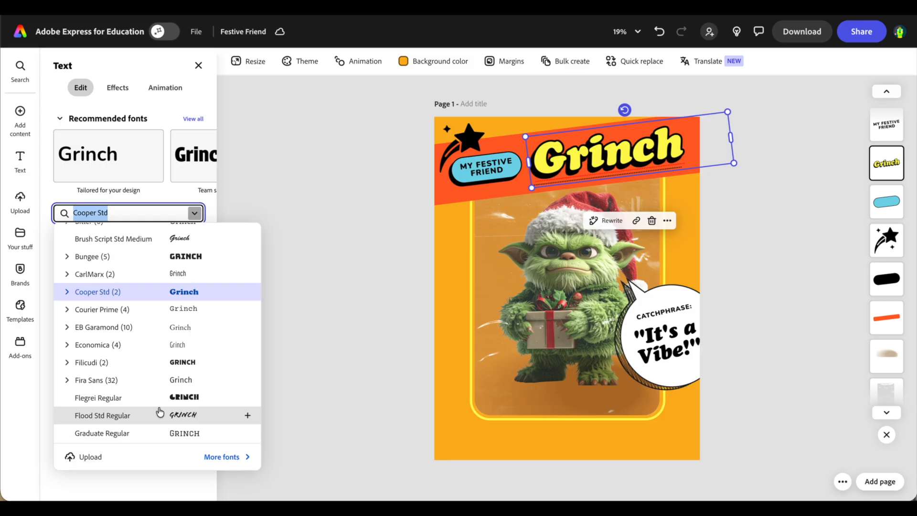
{"action": "scroll", "coordinate": [160, 412], "scroll_direction": "down", "scroll_amount": 5}
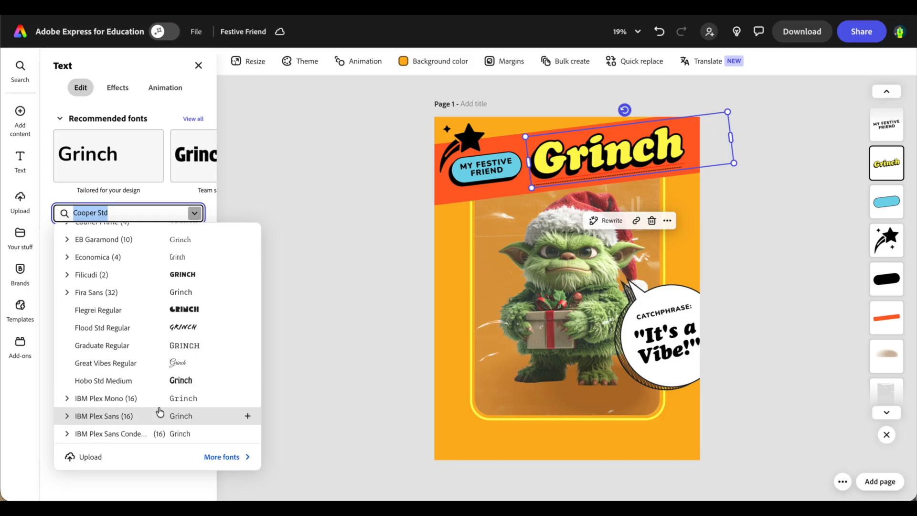
{"action": "scroll", "coordinate": [160, 412], "scroll_direction": "down", "scroll_amount": 8}
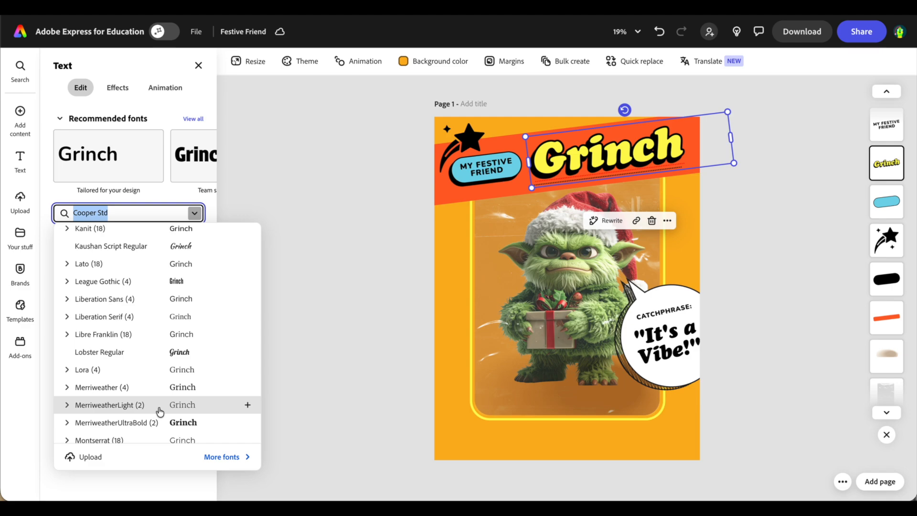
{"action": "scroll", "coordinate": [159, 412], "scroll_direction": "down", "scroll_amount": 8}
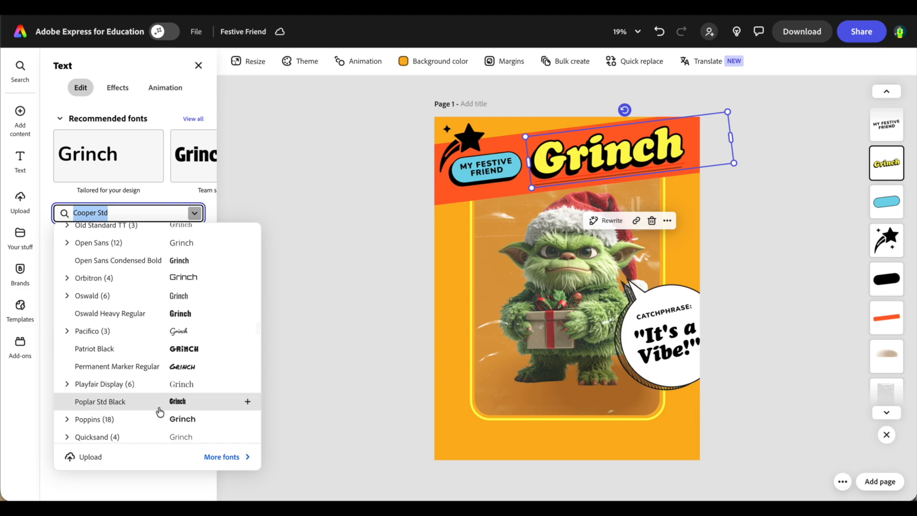
{"action": "left_click", "coordinate": [192, 349]}
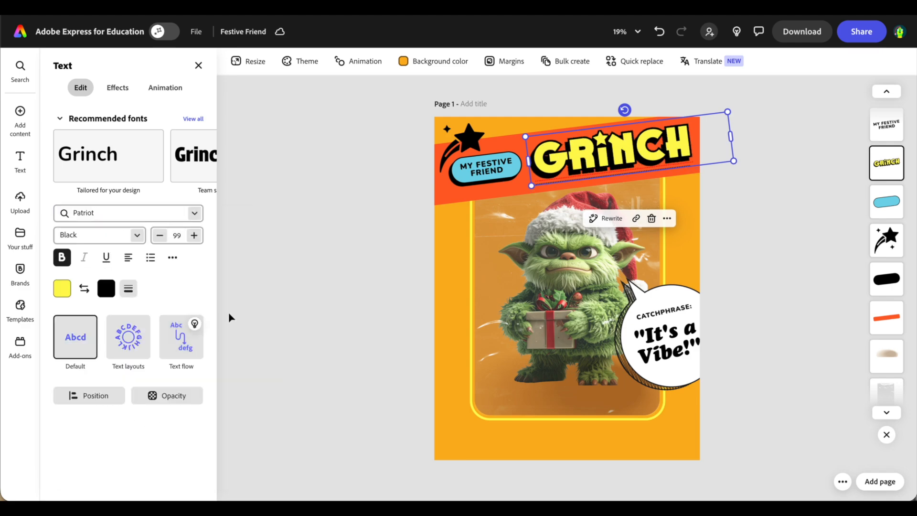
Color the Grinch title lime green (#AAD816).
{"action": "left_click", "coordinate": [63, 289]}
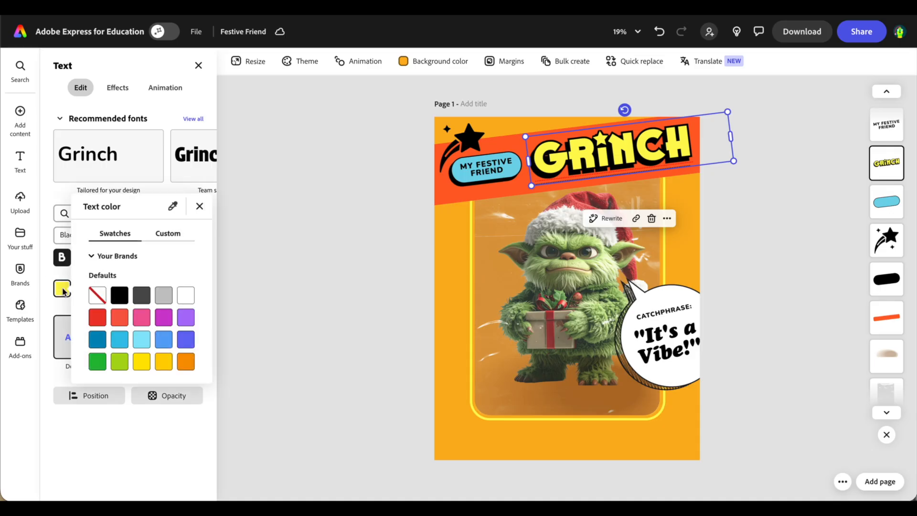
{"action": "left_click", "coordinate": [98, 363]}
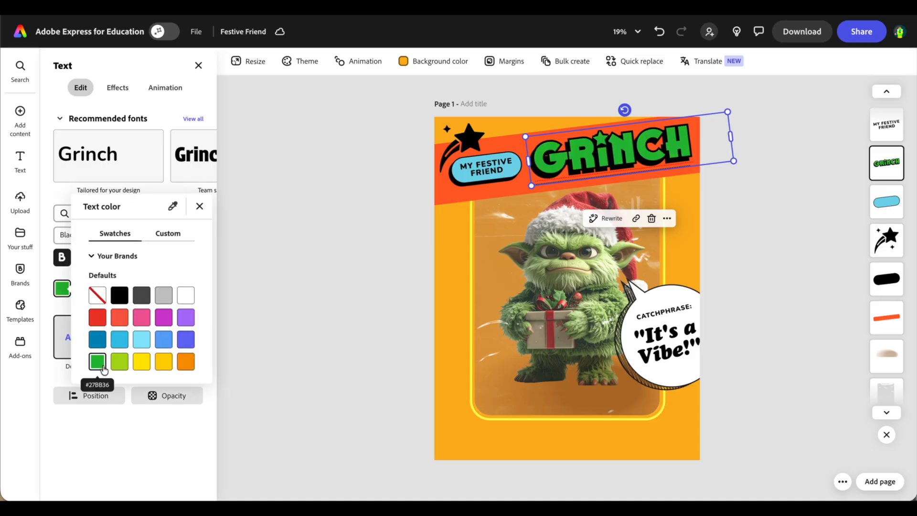
{"action": "left_click", "coordinate": [118, 362]}
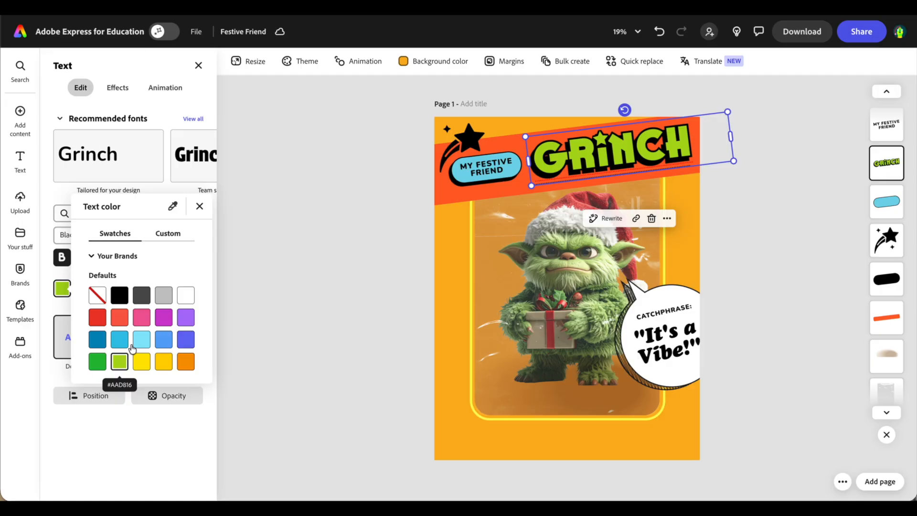
{"action": "left_click", "coordinate": [335, 234]}
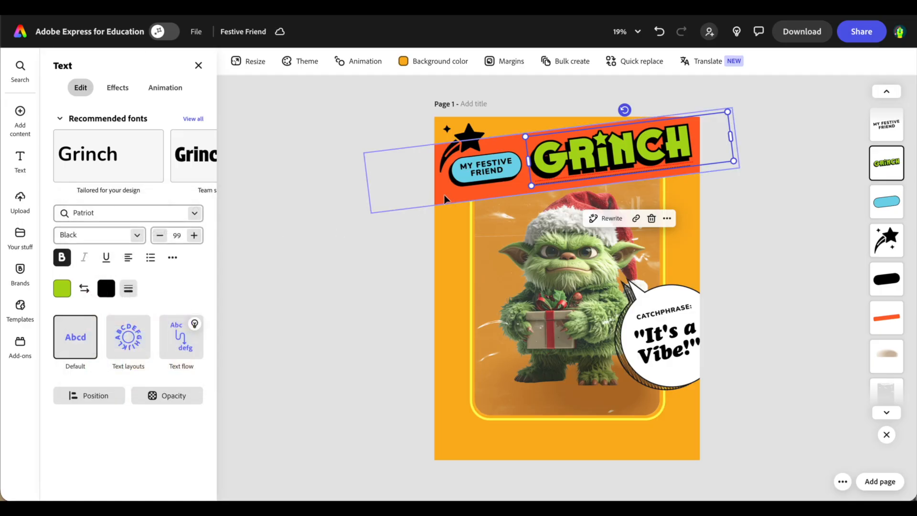
Fill the MY FESTIVE FRIEND pill with the default red instead of light blue.
{"action": "left_click", "coordinate": [886, 201]}
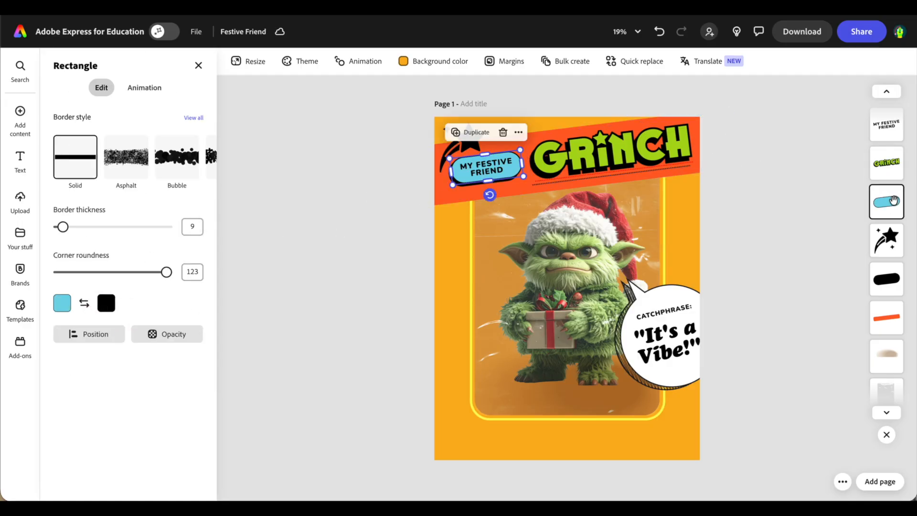
{"action": "left_click", "coordinate": [62, 302]}
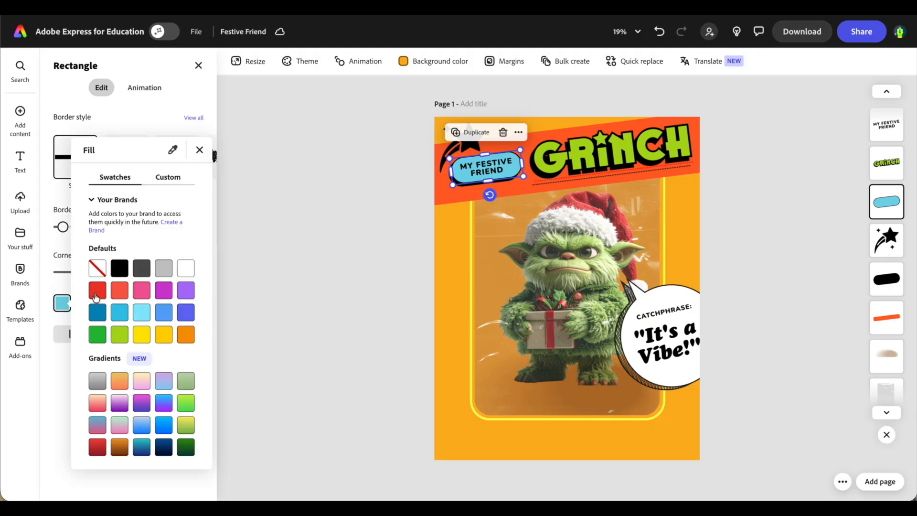
{"action": "left_click", "coordinate": [97, 290]}
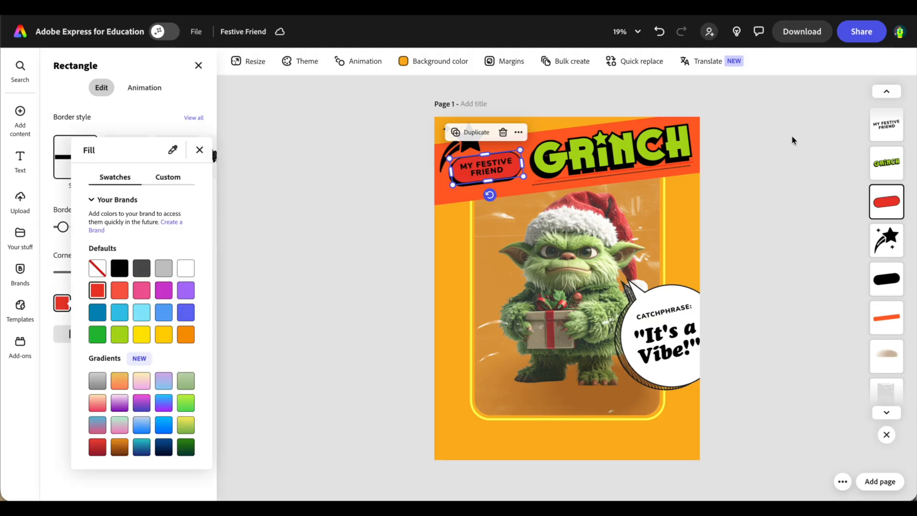
{"action": "left_click", "coordinate": [895, 246]}
{"action": "left_click", "coordinate": [893, 240]}
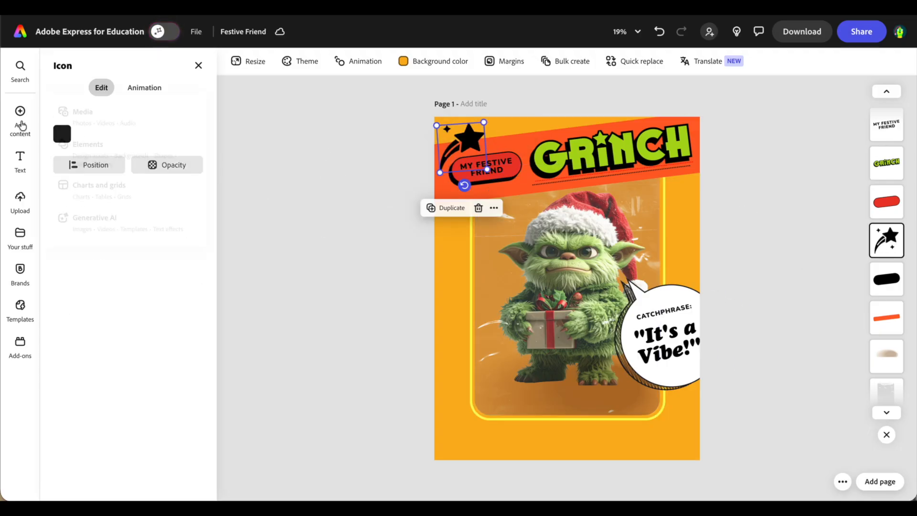
Color the star icon amber.
{"action": "left_click", "coordinate": [67, 134]}
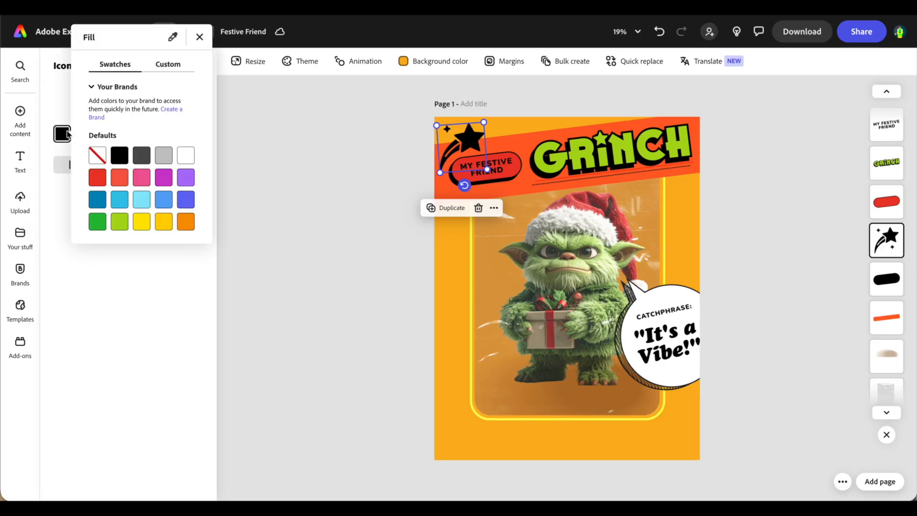
{"action": "left_click", "coordinate": [163, 231]}
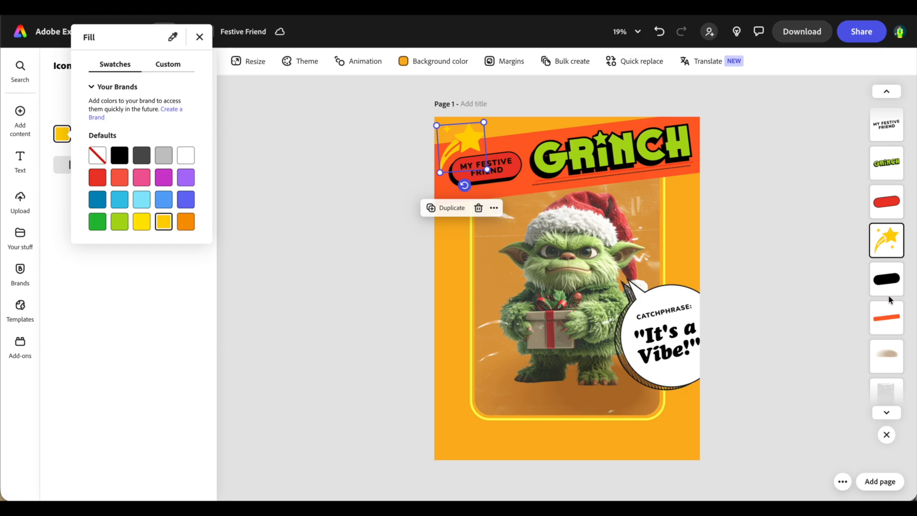
{"action": "left_click", "coordinate": [889, 313]}
Fill the title banner with an inverted yellow-green gradient, green on the left.
{"action": "left_click", "coordinate": [887, 316]}
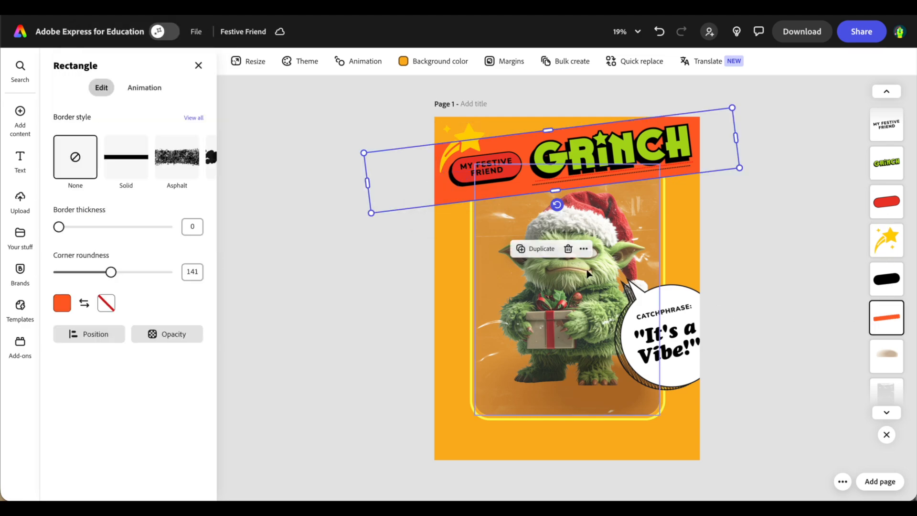
{"action": "left_click", "coordinate": [62, 302]}
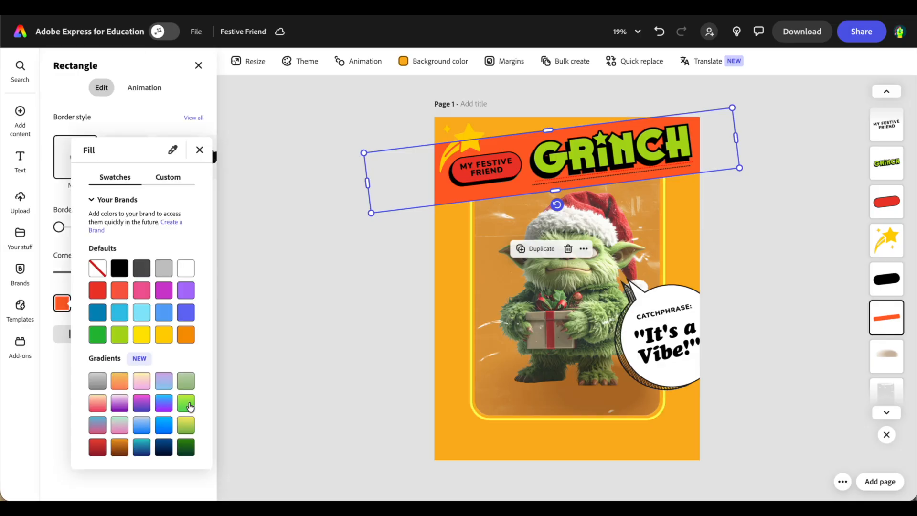
{"action": "left_click", "coordinate": [186, 404]}
{"action": "left_click", "coordinate": [189, 408]}
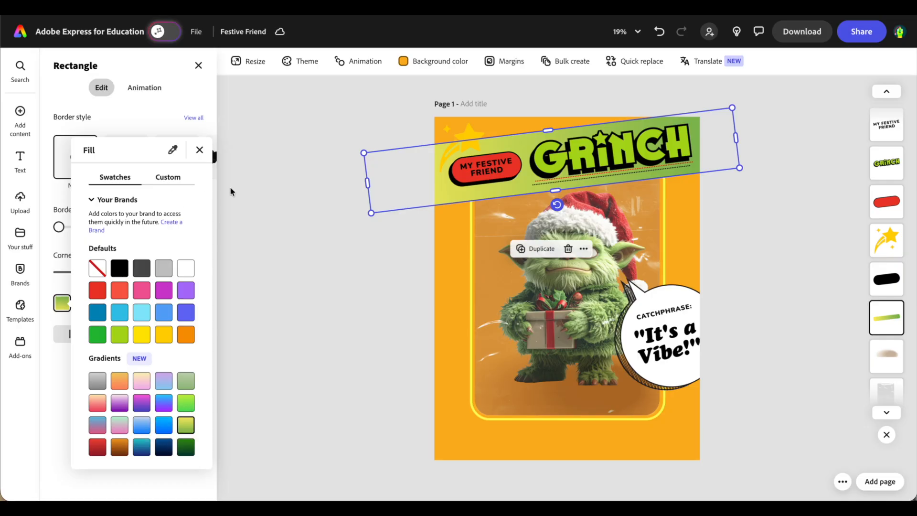
{"action": "left_click", "coordinate": [174, 179]}
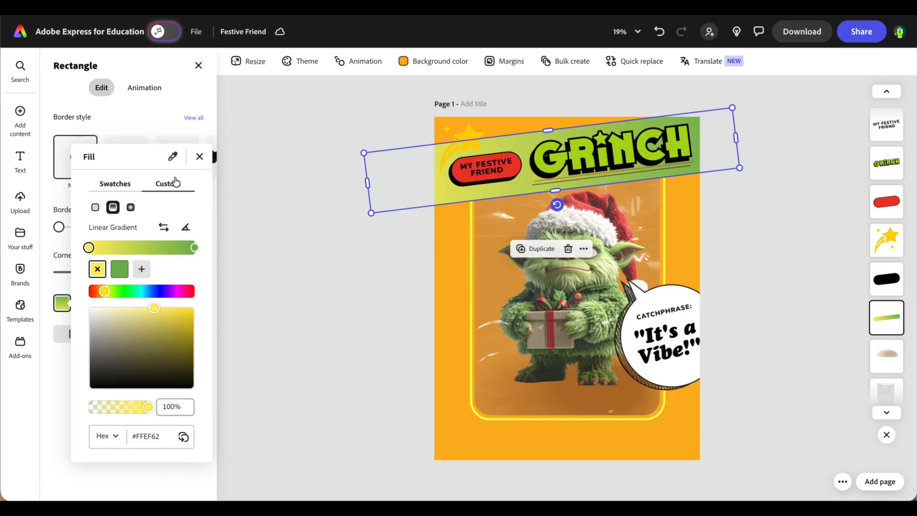
{"action": "left_click", "coordinate": [164, 228]}
{"action": "left_click", "coordinate": [273, 245]}
{"action": "left_click", "coordinate": [891, 366]}
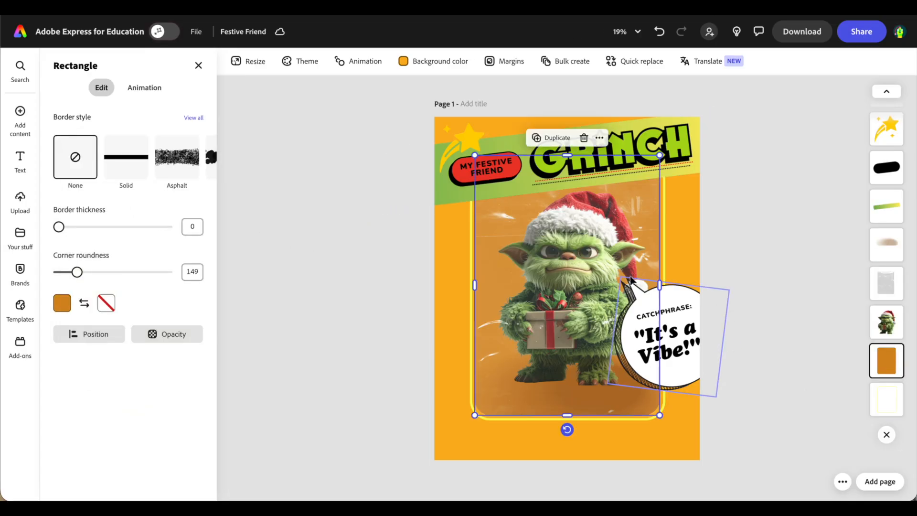
Fill the rectangle behind the Grinch photo with red (#EA3829).
{"action": "left_click", "coordinate": [65, 305]}
{"action": "left_click", "coordinate": [98, 291]}
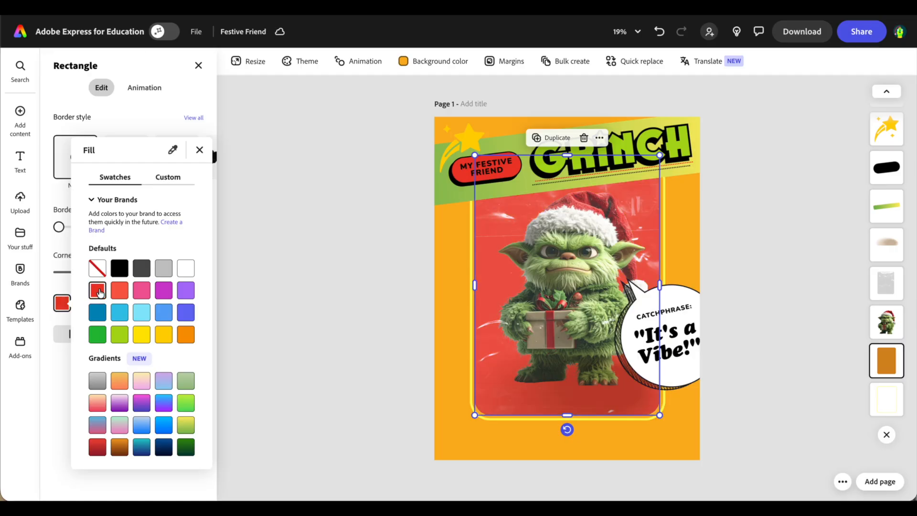
{"action": "left_click", "coordinate": [269, 223]}
{"action": "left_click", "coordinate": [448, 316]}
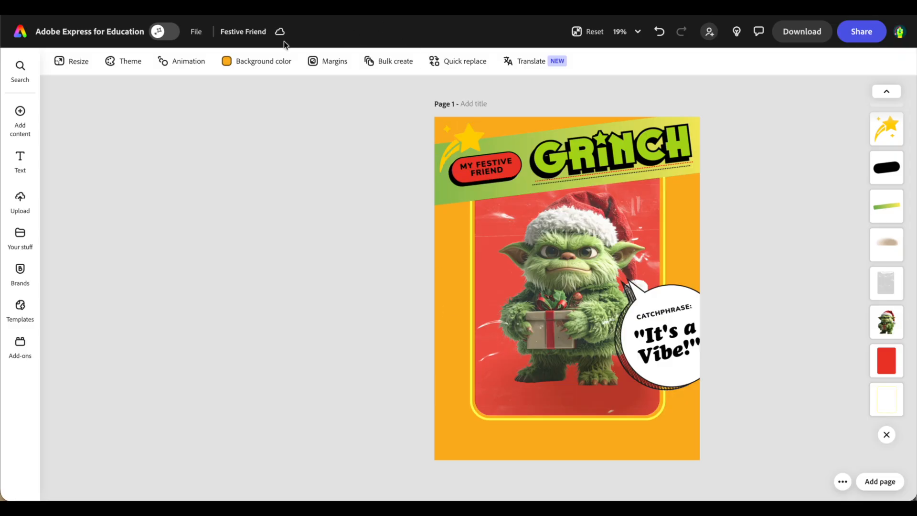
Set the page background color to the same red.
{"action": "left_click", "coordinate": [256, 64]}
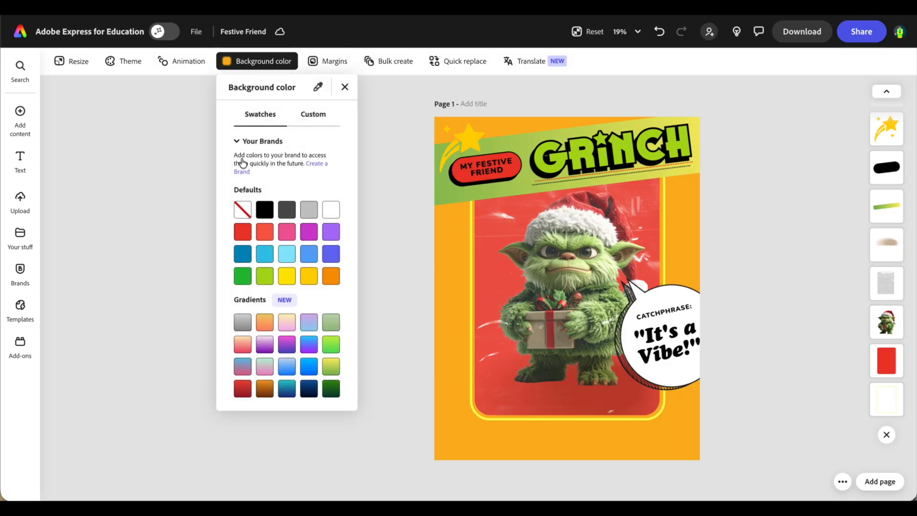
{"action": "left_click", "coordinate": [243, 232]}
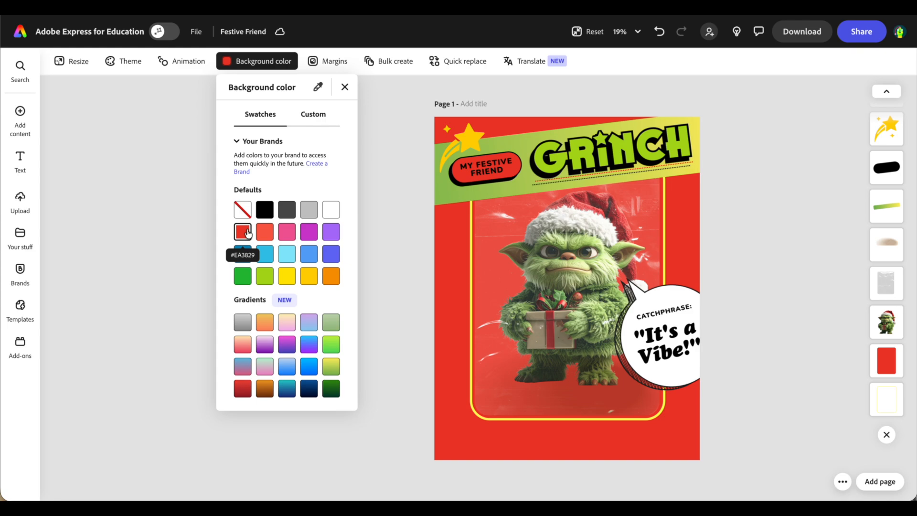
{"action": "left_click", "coordinate": [415, 237]}
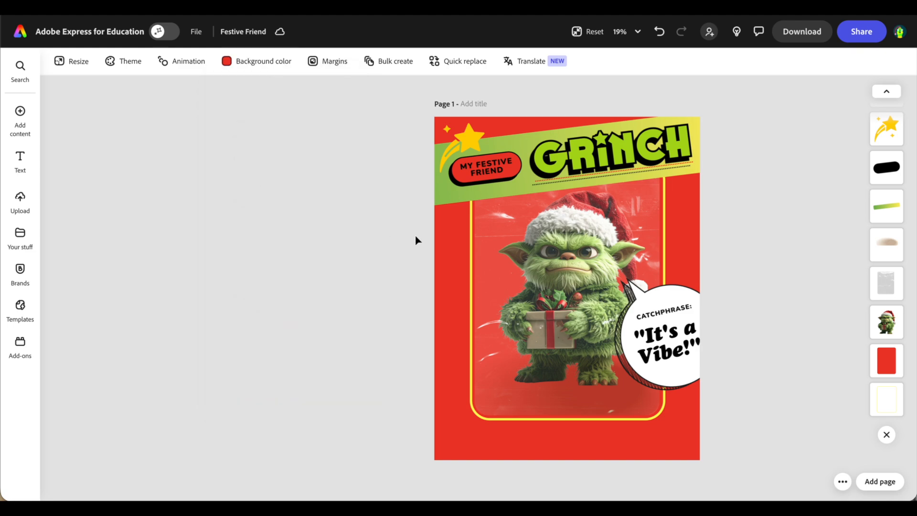
Delete the 'It's a Vibe!' text, the CATCHPHRASE label and the speech bubble image.
{"action": "left_click", "coordinate": [488, 268]}
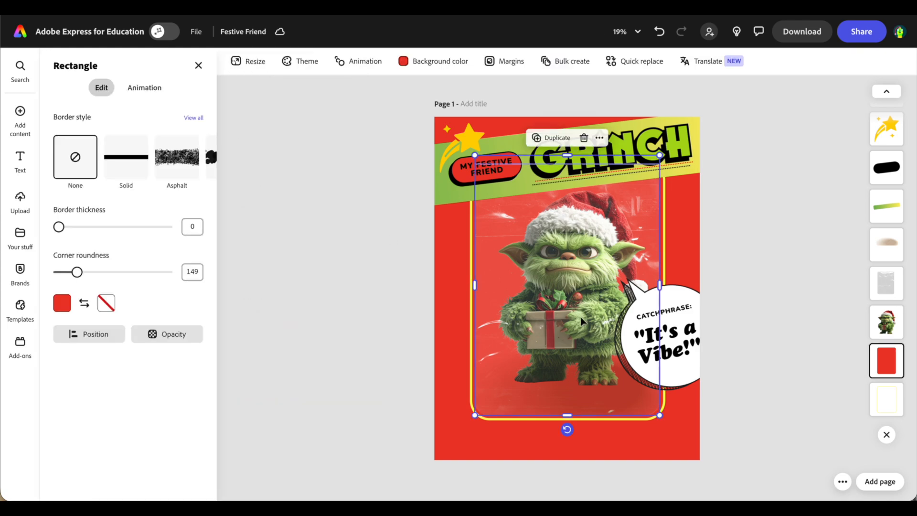
{"action": "left_click", "coordinate": [677, 340]}
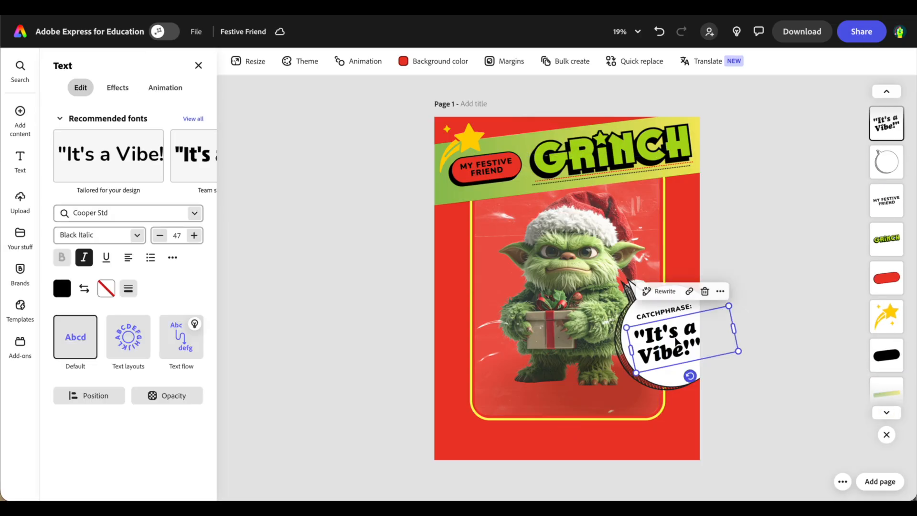
{"action": "left_click", "coordinate": [693, 290]}
{"action": "left_click", "coordinate": [677, 313]}
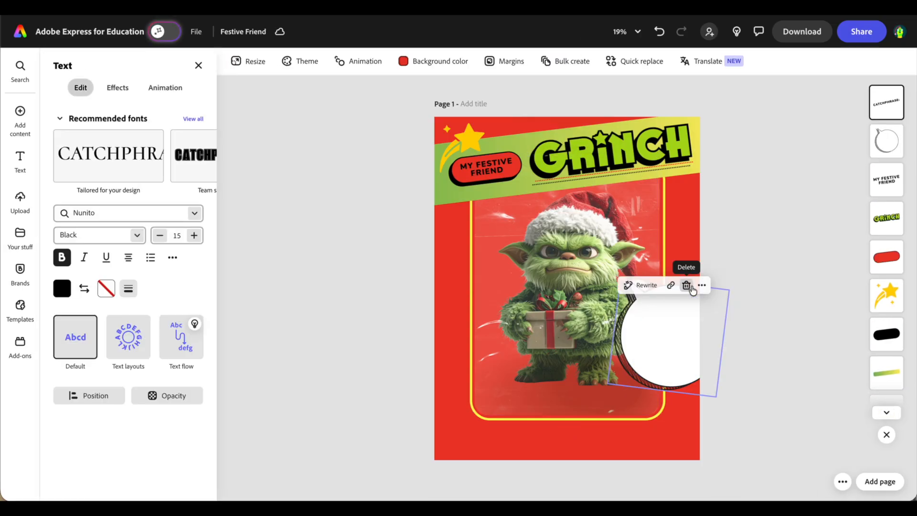
{"action": "left_click", "coordinate": [687, 286]}
{"action": "left_click", "coordinate": [666, 340]}
{"action": "left_click", "coordinate": [690, 259]}
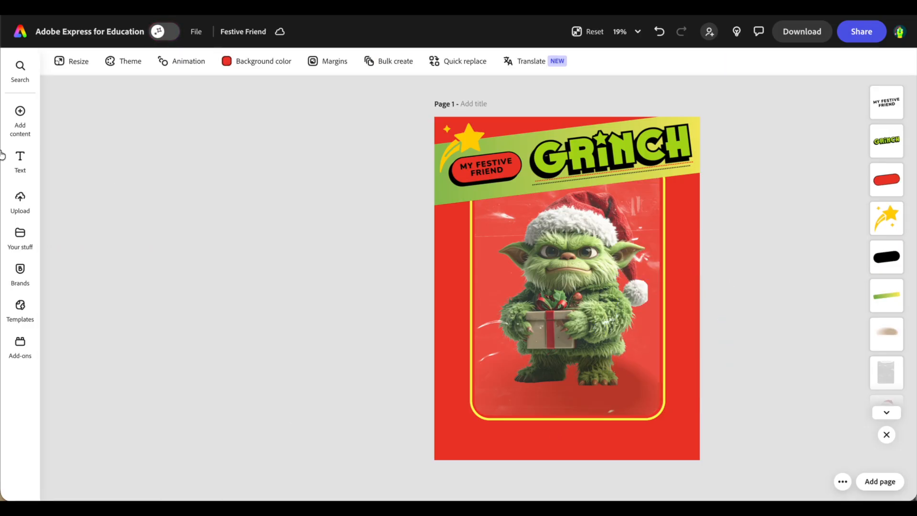
{"action": "left_click", "coordinate": [20, 126]}
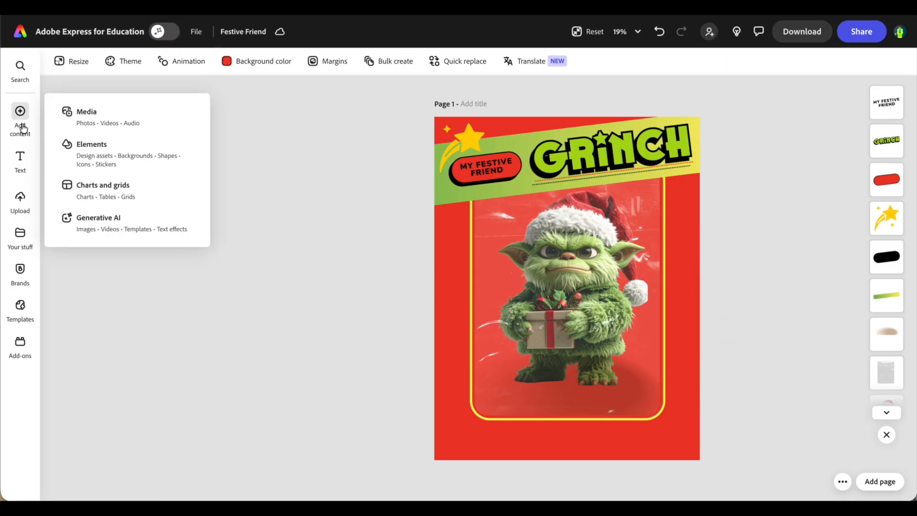
Search Elements for 'christmas lights' and insert the colourful string of lights.
{"action": "left_click", "coordinate": [86, 152]}
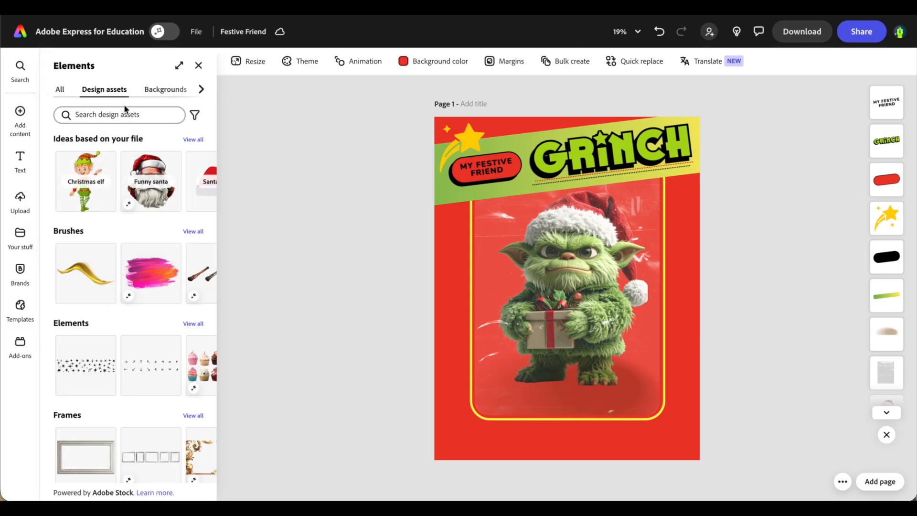
{"action": "left_click", "coordinate": [117, 119]}
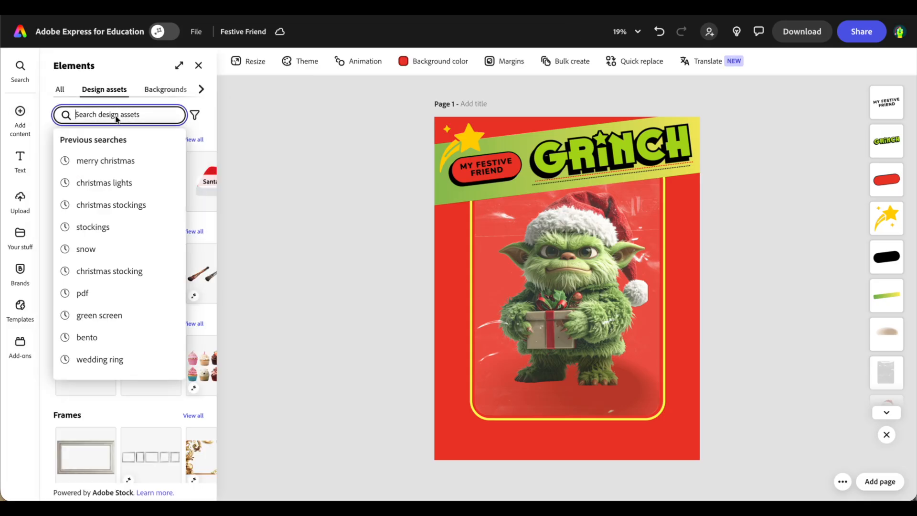
{"action": "type", "text": "c"}
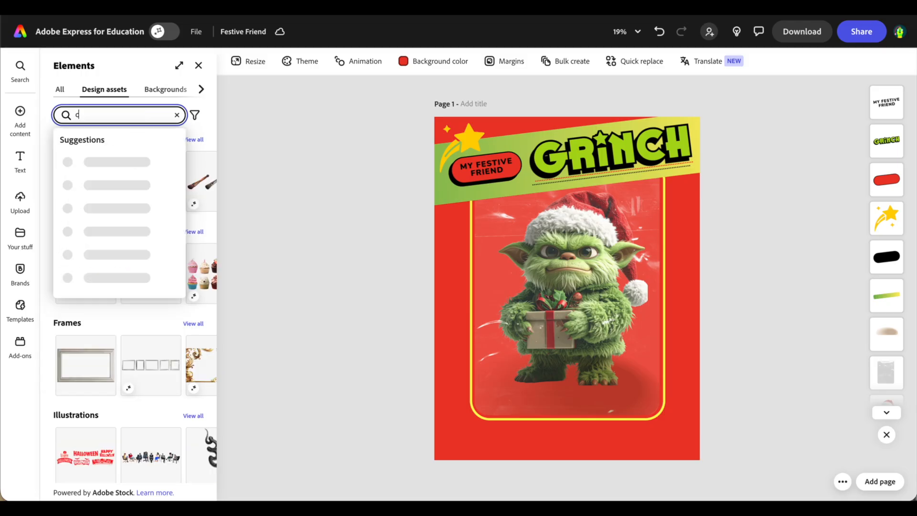
{"action": "type", "text": "hristmas lights"}
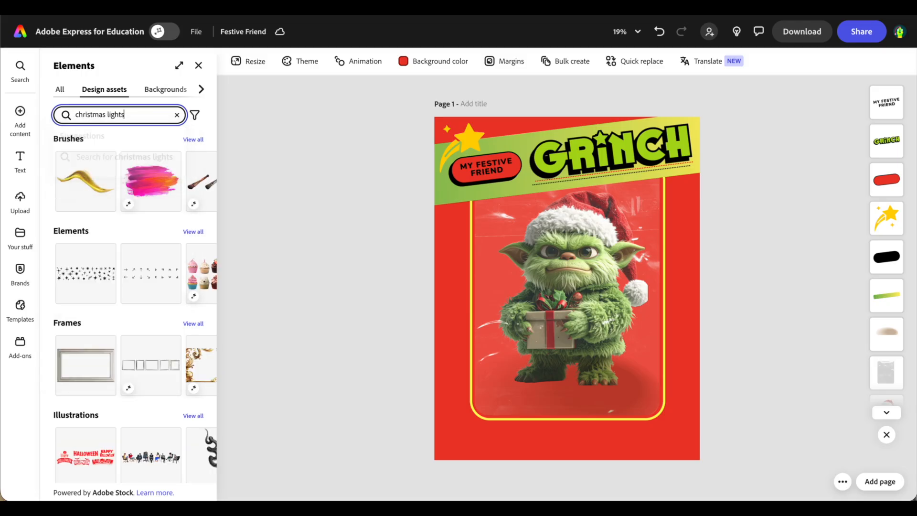
{"action": "key", "text": "Return"}
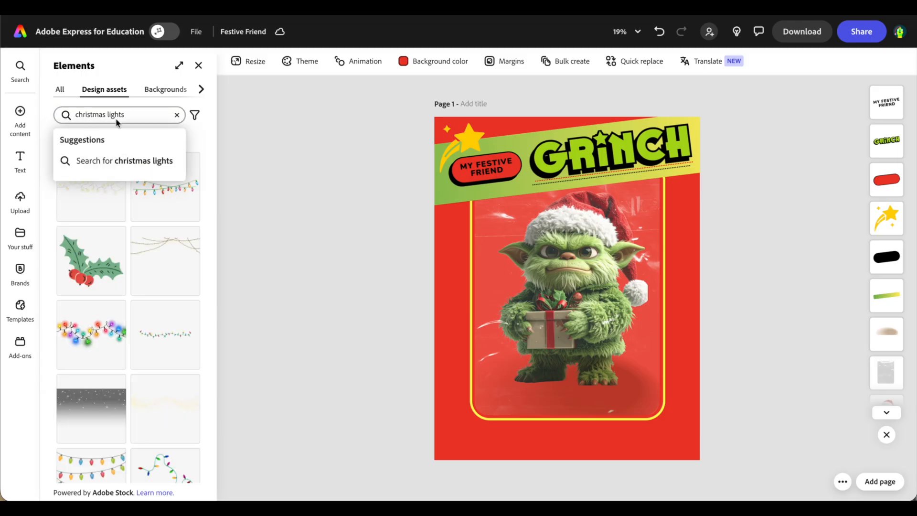
{"action": "left_click", "coordinate": [102, 340]}
Enlarge the lights across the top of the card and layer them behind the Grinch.
{"action": "left_click_drag", "start_coordinate": [492, 279], "coordinate": [406, 234]}
{"action": "left_click_drag", "start_coordinate": [594, 262], "coordinate": [727, 299]}
{"action": "left_click_drag", "start_coordinate": [695, 283], "coordinate": [690, 239]}
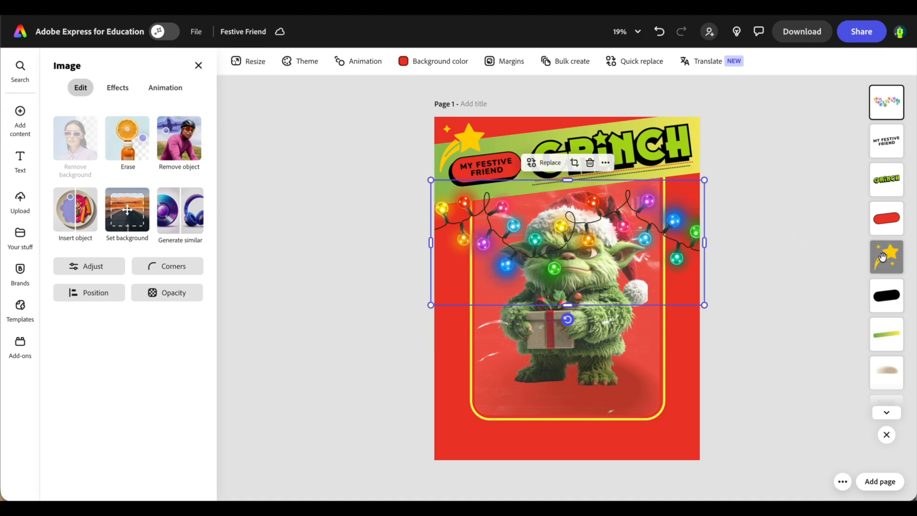
{"action": "left_click_drag", "start_coordinate": [887, 104], "coordinate": [893, 320]}
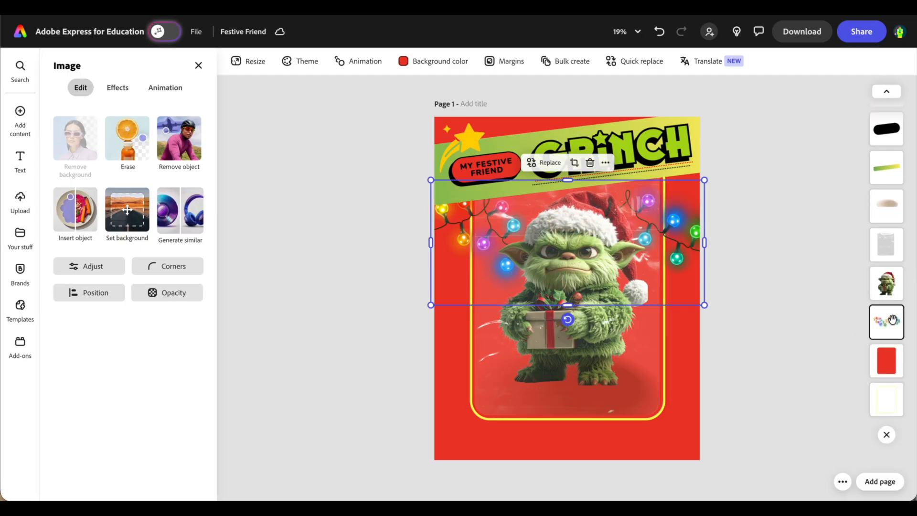
{"action": "left_click", "coordinate": [766, 303]}
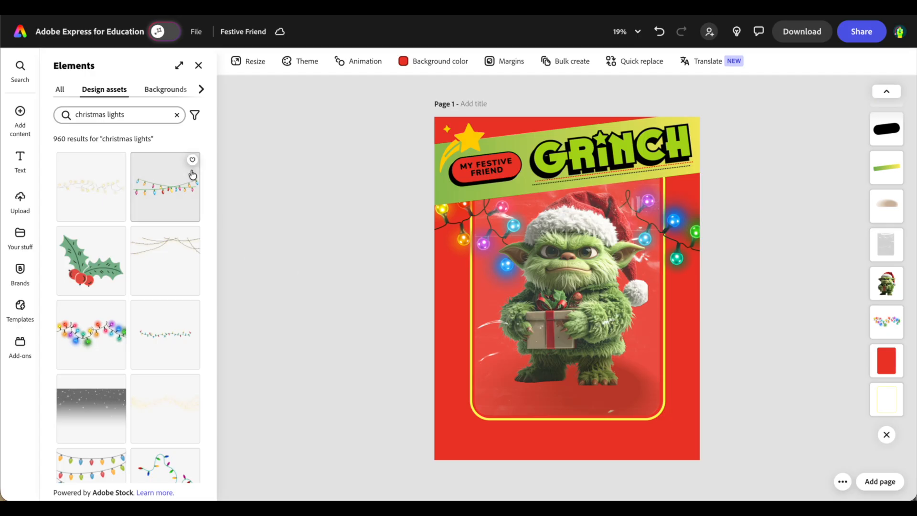
Replace the search with 'mer' and insert the Merry Christmas gnome graphic.
{"action": "double_click", "coordinate": [145, 117]}
{"action": "key", "text": "BackSpace"}
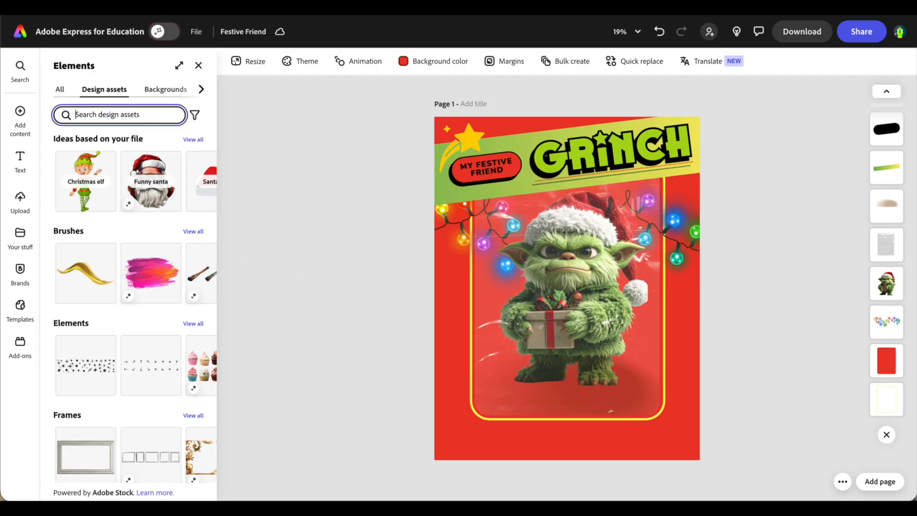
{"action": "type", "text": "merry"}
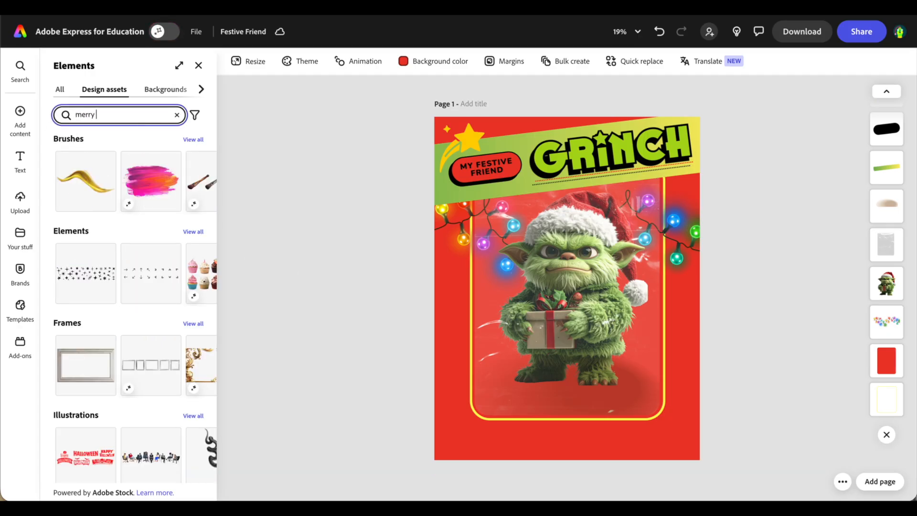
{"action": "scroll", "coordinate": [88, 380], "scroll_direction": "down", "scroll_amount": 6}
{"action": "scroll", "coordinate": [88, 380], "scroll_direction": "down", "scroll_amount": 10}
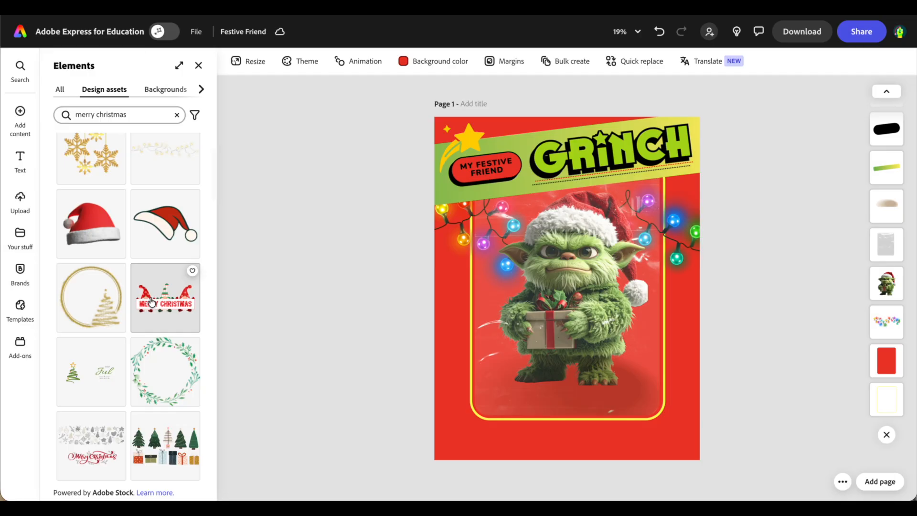
{"action": "left_click", "coordinate": [143, 302]}
Enlarge the gnome graphic and centre it along the bottom of the card.
{"action": "left_click", "coordinate": [567, 299]}
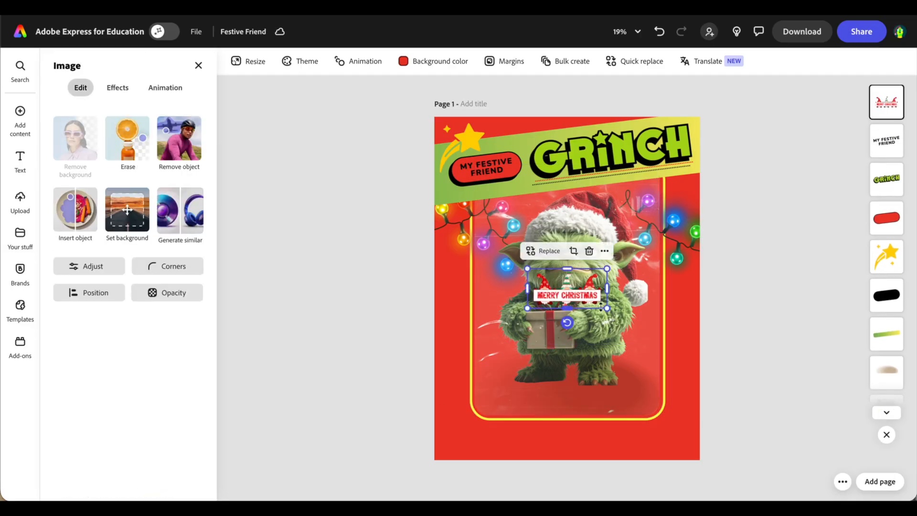
{"action": "left_click_drag", "start_coordinate": [607, 308], "coordinate": [755, 401]}
{"action": "left_click_drag", "start_coordinate": [662, 356], "coordinate": [588, 431]}
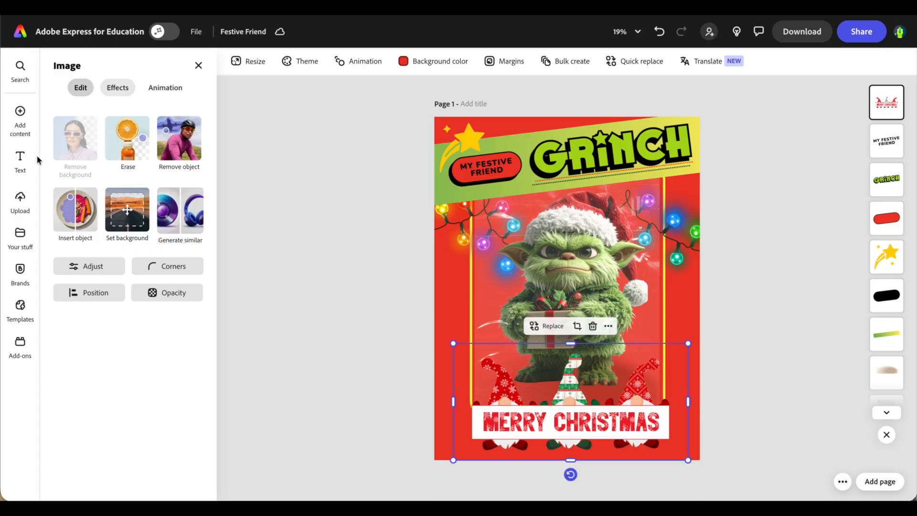
{"action": "mouse_move", "coordinate": [23, 128]}
{"action": "left_click", "coordinate": [88, 145]}
Search Elements for 'snow' and insert a falling-snow overlay.
{"action": "left_click", "coordinate": [108, 113]}
{"action": "type", "text": "snow"}
{"action": "key", "text": "Return"}
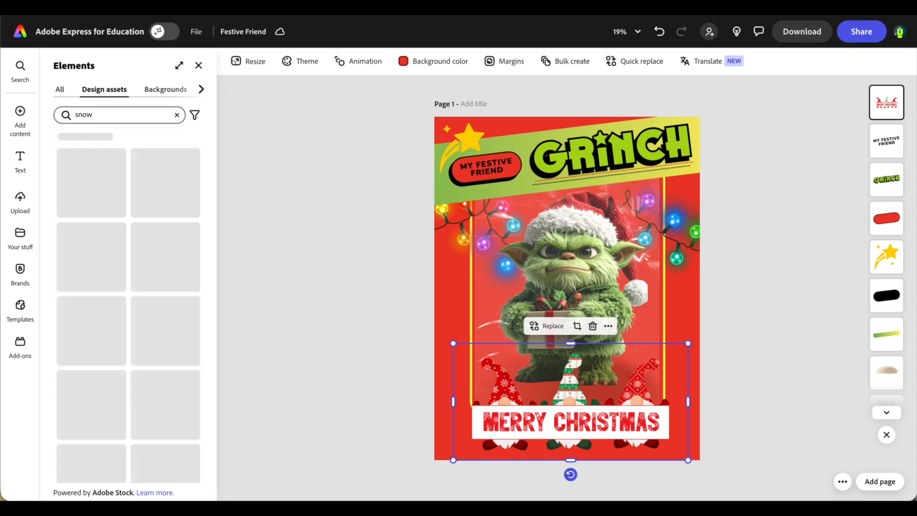
{"action": "left_click", "coordinate": [167, 344]}
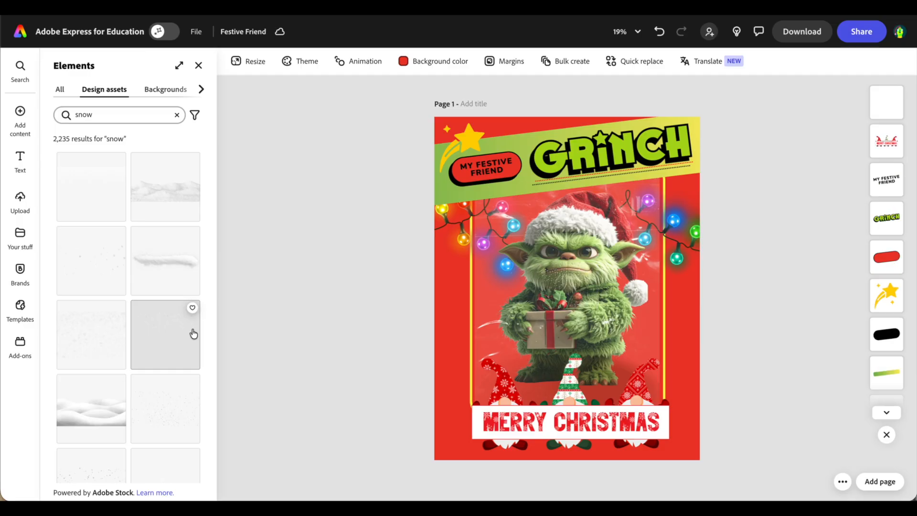
Stretch the snow over the whole card and send its layer behind the artwork.
{"action": "left_click_drag", "start_coordinate": [579, 285], "coordinate": [783, 369]}
{"action": "left_click_drag", "start_coordinate": [738, 333], "coordinate": [714, 312]}
{"action": "left_click_drag", "start_coordinate": [885, 113], "coordinate": [886, 315]}
{"action": "left_click", "coordinate": [804, 301]}
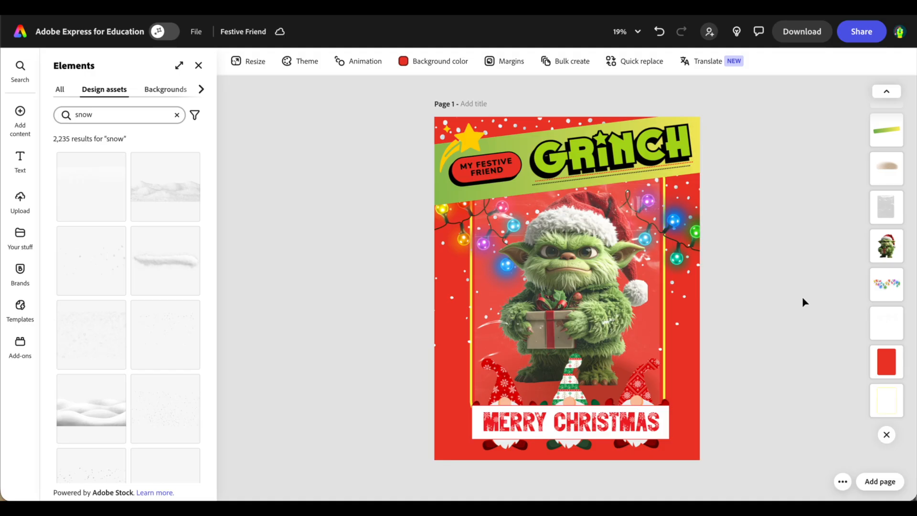
Check the design zoomed in, then download it as Festive Friend.png at 2,550 x 3,300px.
{"action": "scroll", "coordinate": [637, 260], "scroll_direction": "up", "scroll_amount": 3}
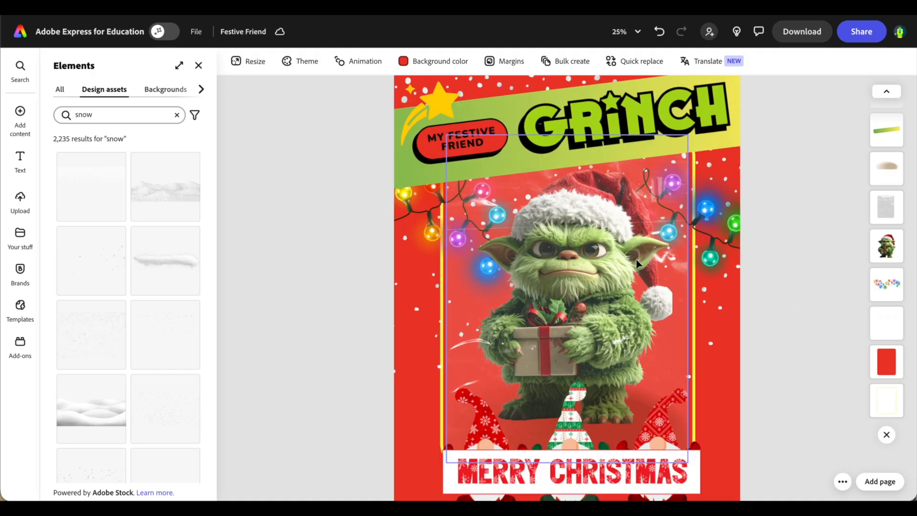
{"action": "scroll", "coordinate": [636, 261], "scroll_direction": "up", "scroll_amount": 4}
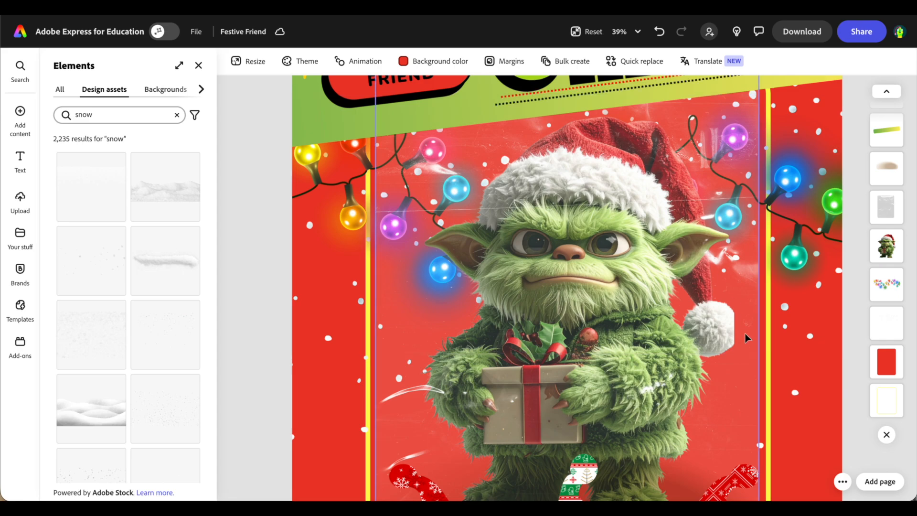
{"action": "scroll", "coordinate": [745, 334], "scroll_direction": "down", "scroll_amount": 7}
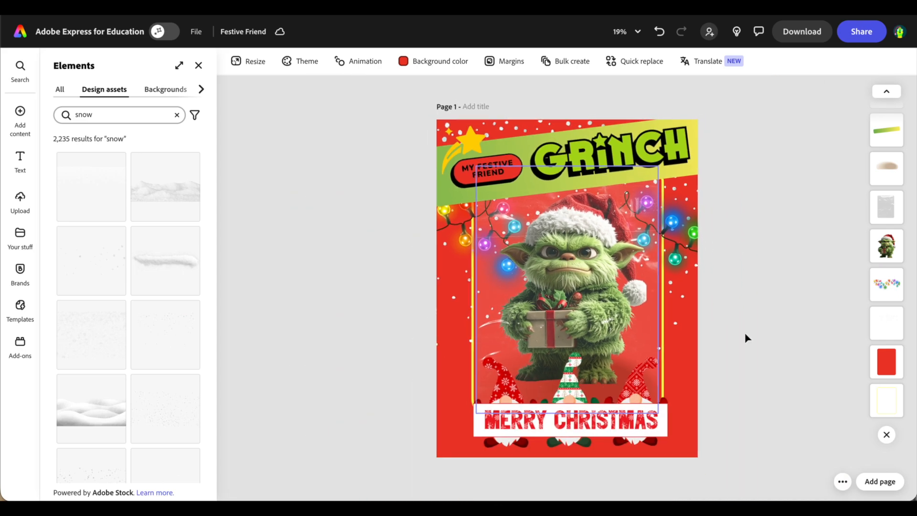
{"action": "left_click", "coordinate": [803, 33]}
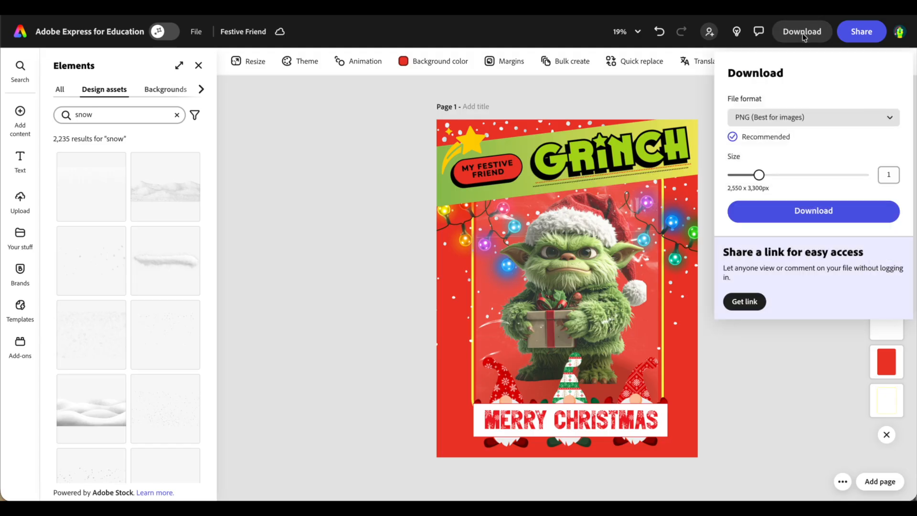
{"action": "left_click", "coordinate": [778, 209]}
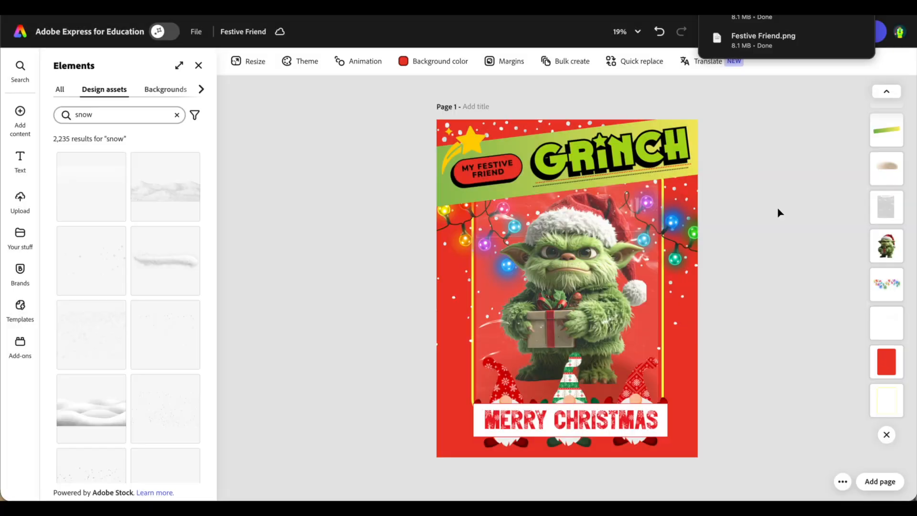